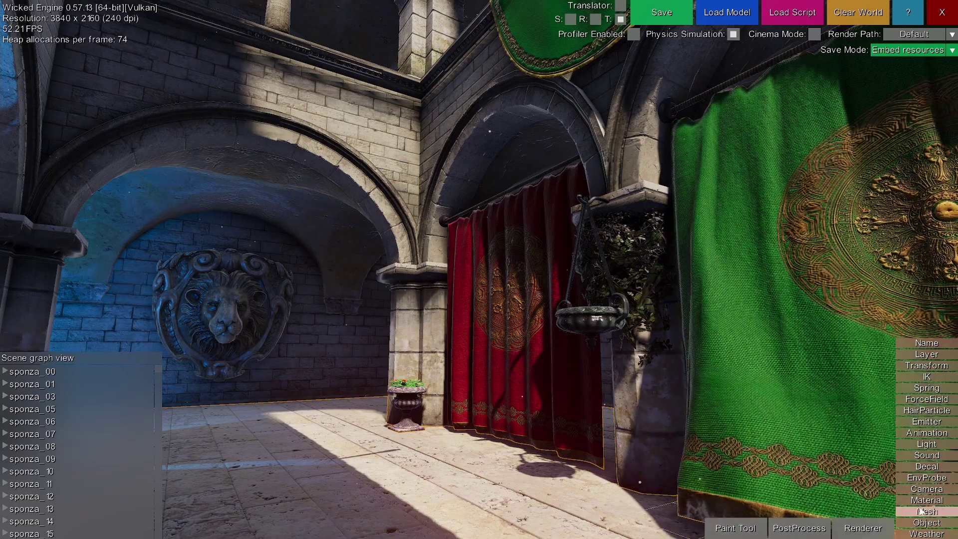
Step: Open the floor's material settings and set its shading rate to 4X4
{"action": "left_click", "coordinate": [927, 500]}
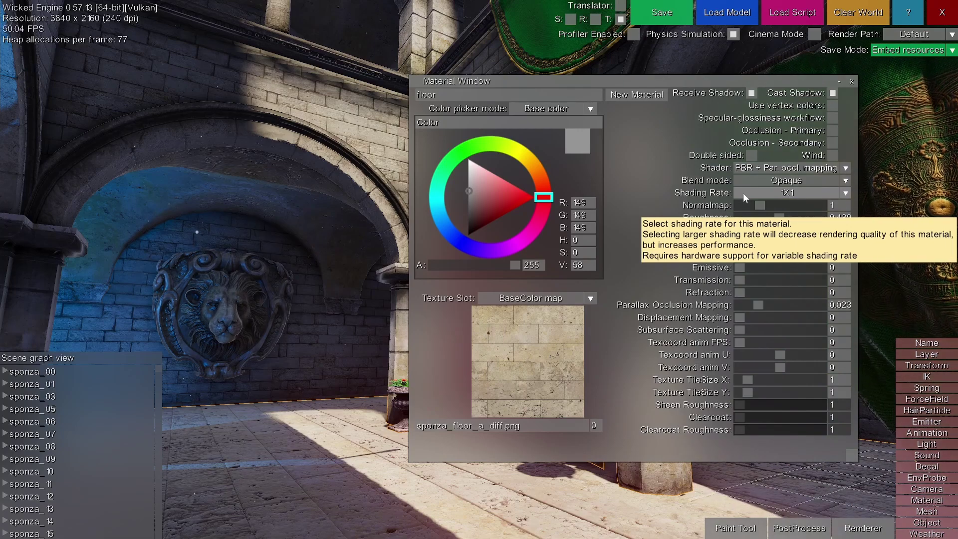
{"action": "left_click", "coordinate": [786, 195]}
{"action": "scroll", "coordinate": [795, 225], "scroll_direction": "down", "scroll_amount": 3}
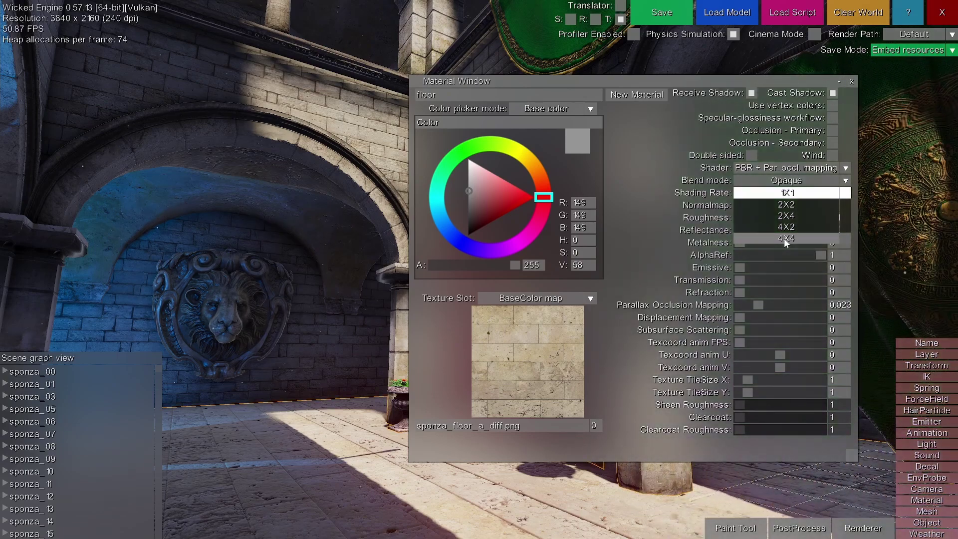
{"action": "left_click", "coordinate": [786, 240]}
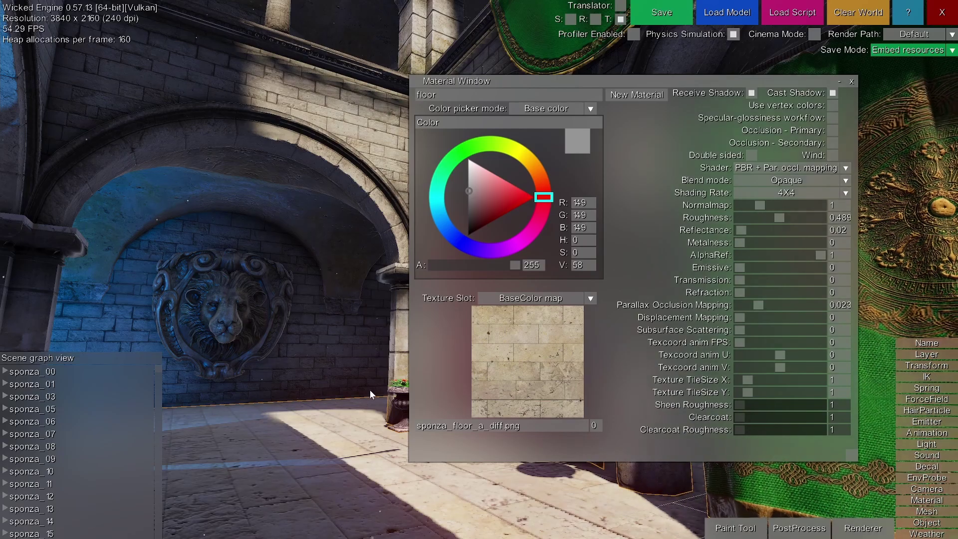
{"action": "middle_click_drag", "start_coordinate": [339, 447], "coordinate": [359, 497]}
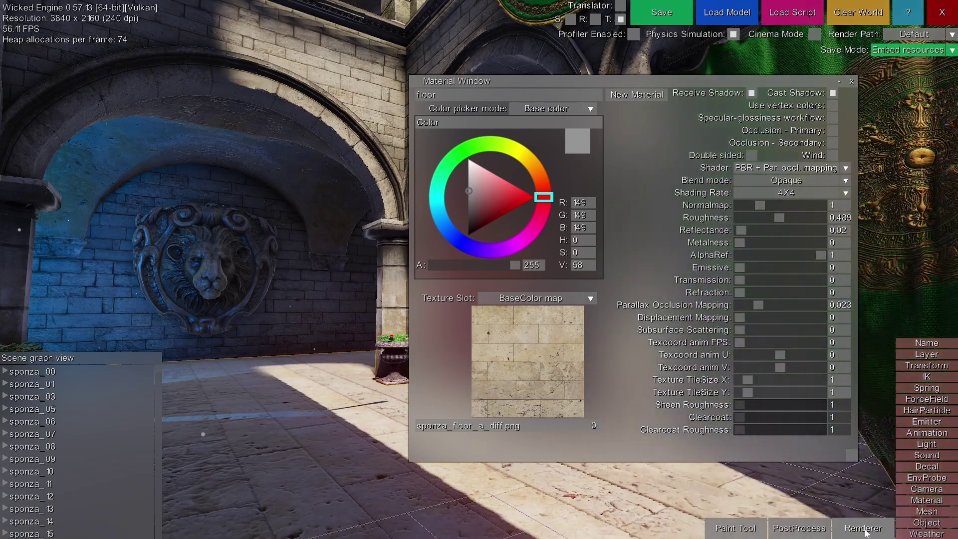
Step: Lower the renderer's resolution scale to 0.25 and inspect the coarse shading on the floor
{"action": "left_click", "coordinate": [864, 530]}
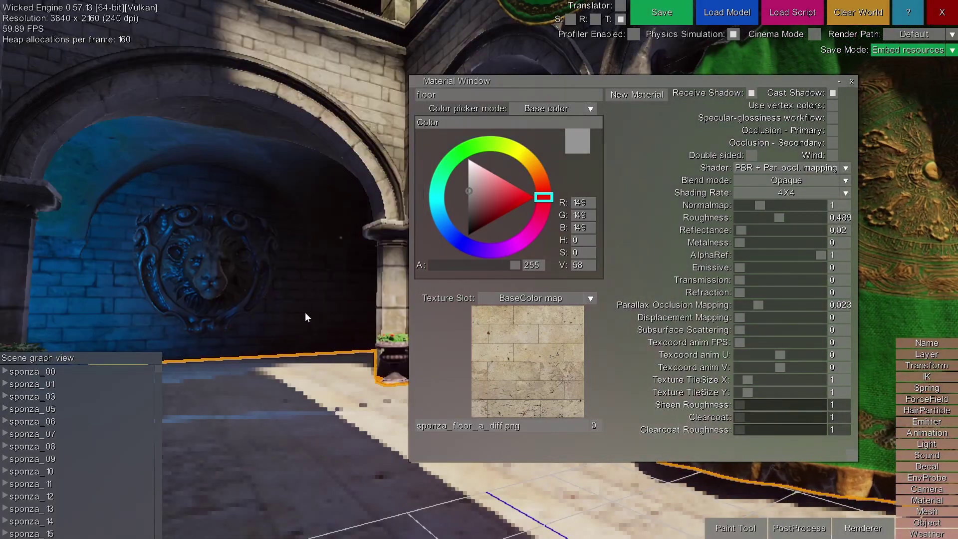
{"action": "middle_click_drag", "start_coordinate": [306, 317], "coordinate": [369, 363]}
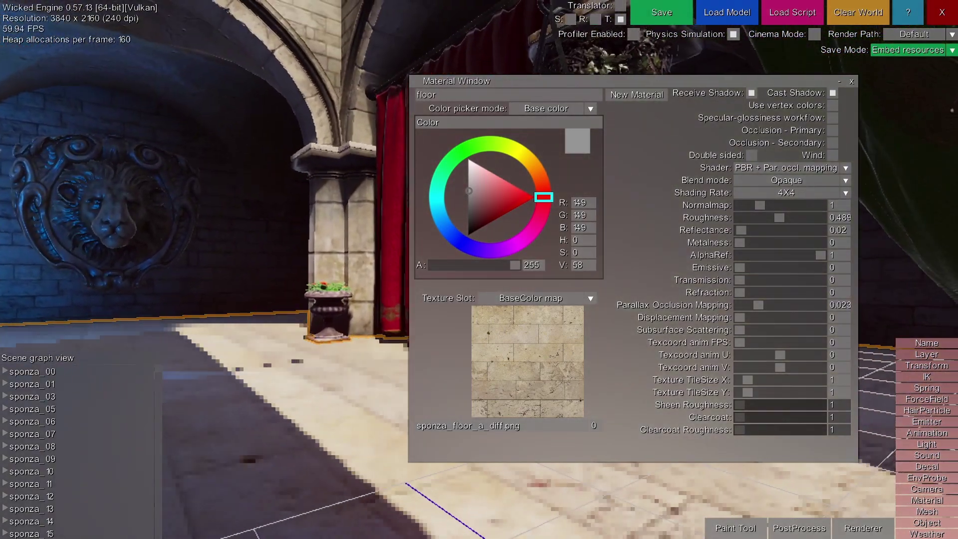
{"action": "middle_click_drag", "start_coordinate": [271, 510], "coordinate": [229, 322]}
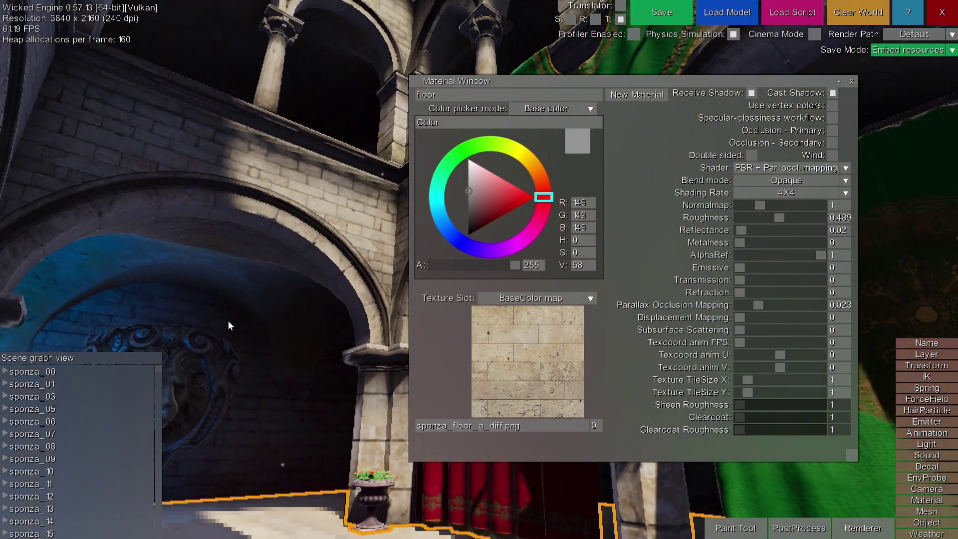
{"action": "right_click_drag", "start_coordinate": [230, 326], "coordinate": [230, 325]}
Step: Set the floor material's shading rate to 1X1 and inspect the floor for comparison
{"action": "left_click", "coordinate": [782, 193]}
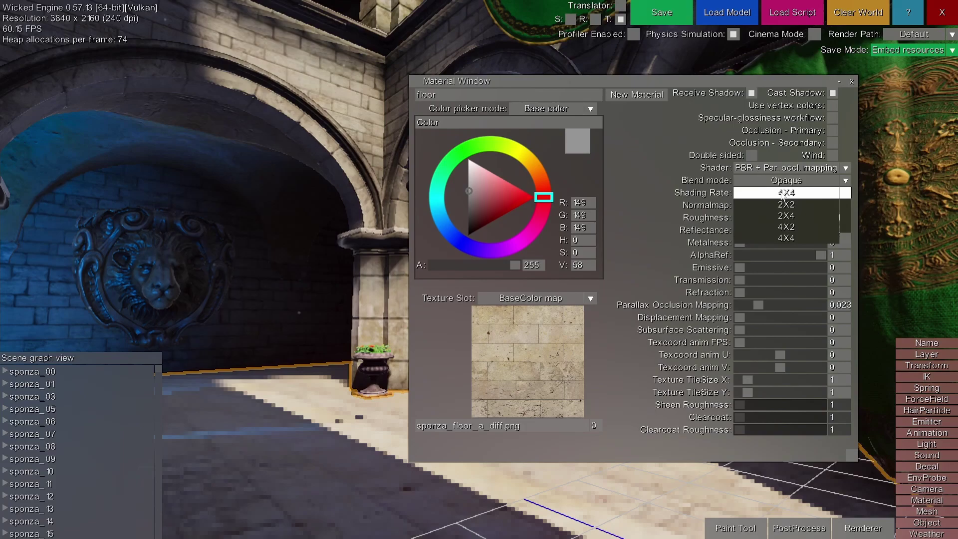
{"action": "scroll", "coordinate": [787, 213], "scroll_direction": "up", "scroll_amount": 3}
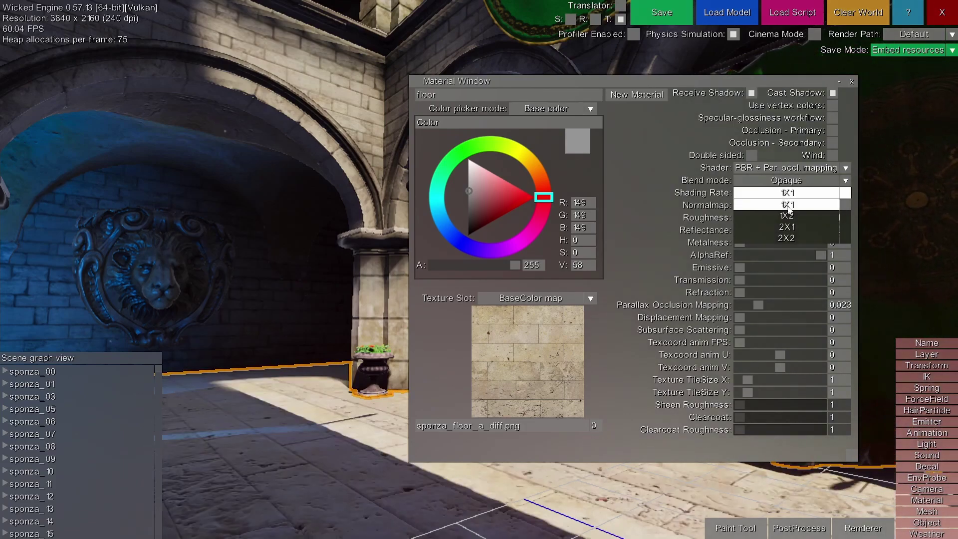
{"action": "left_click", "coordinate": [788, 207]}
{"action": "right_click_drag", "start_coordinate": [230, 326], "coordinate": [230, 325]}
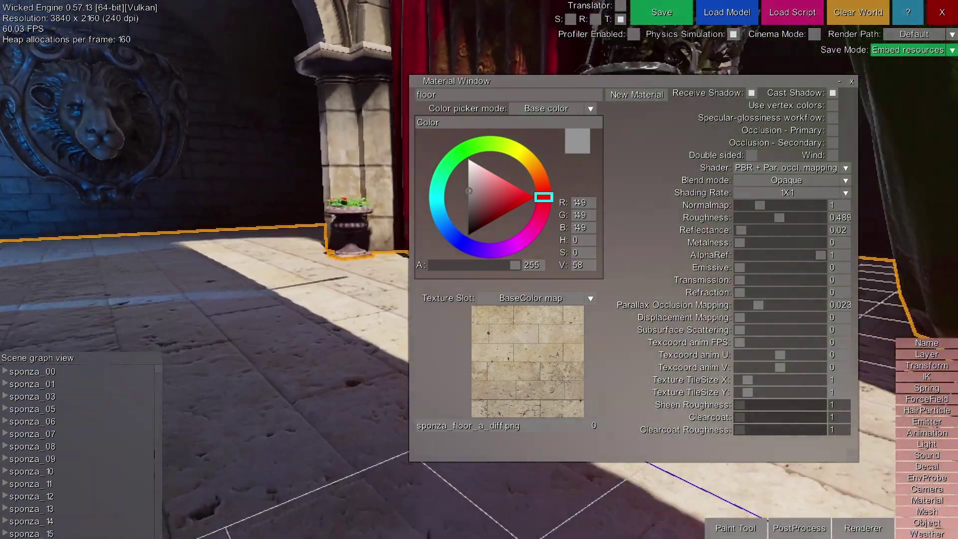
{"action": "middle_click_drag", "start_coordinate": [229, 325], "coordinate": [230, 325]}
{"action": "key", "text": "s"}
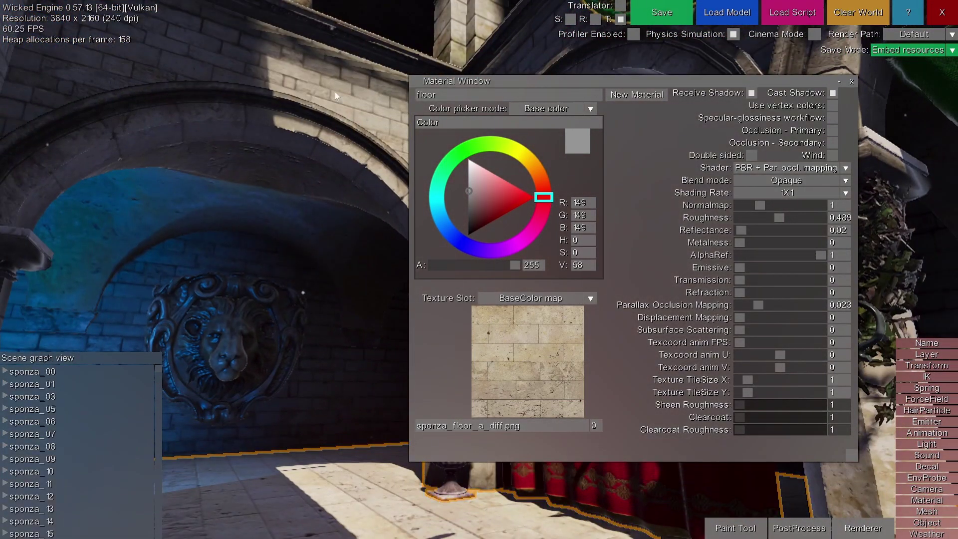
{"action": "middle_click_drag", "start_coordinate": [290, 152], "coordinate": [290, 152]}
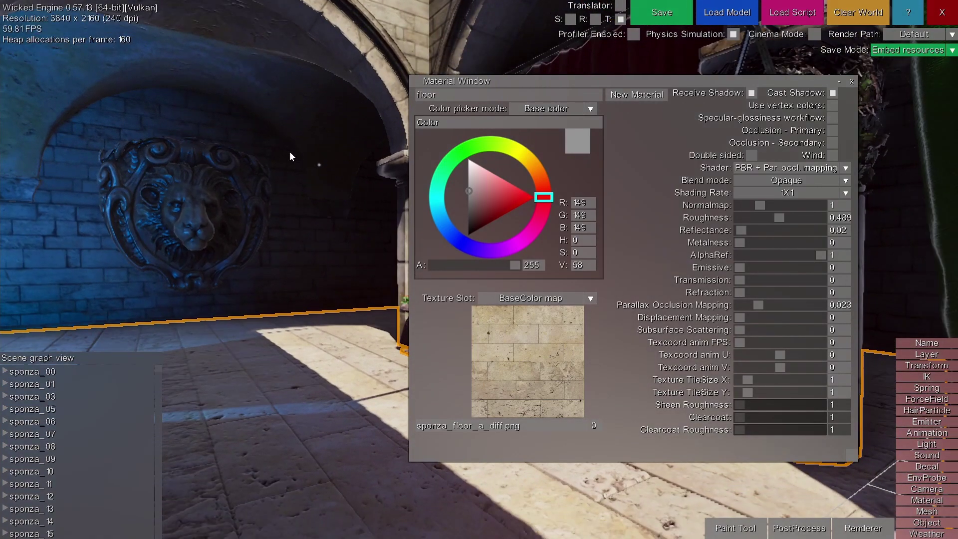
Step: Set the floor material's shading rate back to 4X4 and clear the selection
{"action": "left_click", "coordinate": [787, 193]}
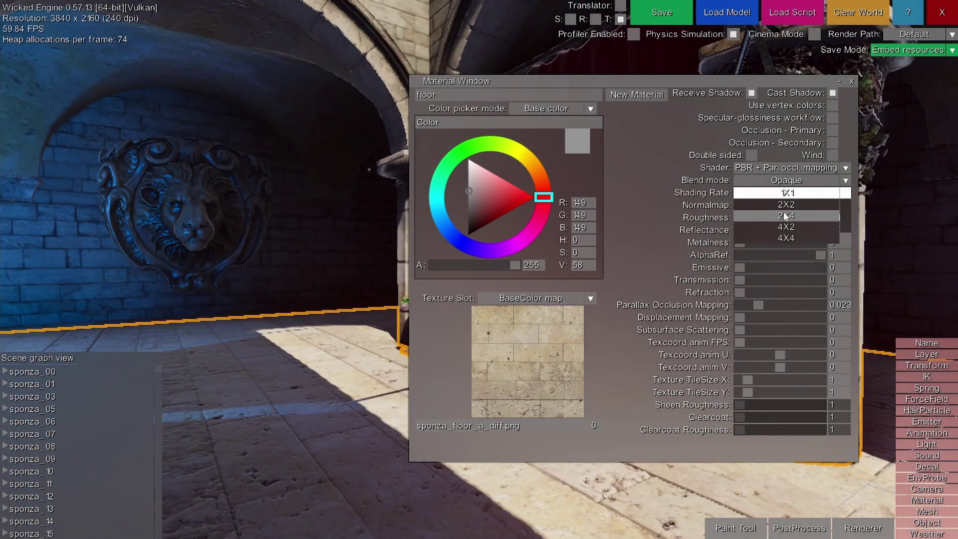
{"action": "left_click", "coordinate": [787, 238]}
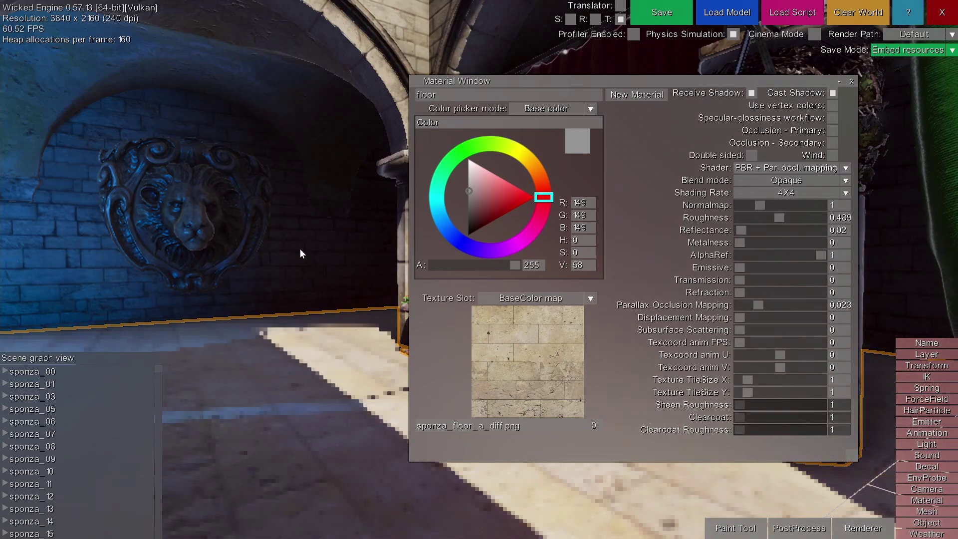
{"action": "middle_click_drag", "start_coordinate": [301, 254], "coordinate": [293, 250]}
{"action": "key", "text": "Escape"}
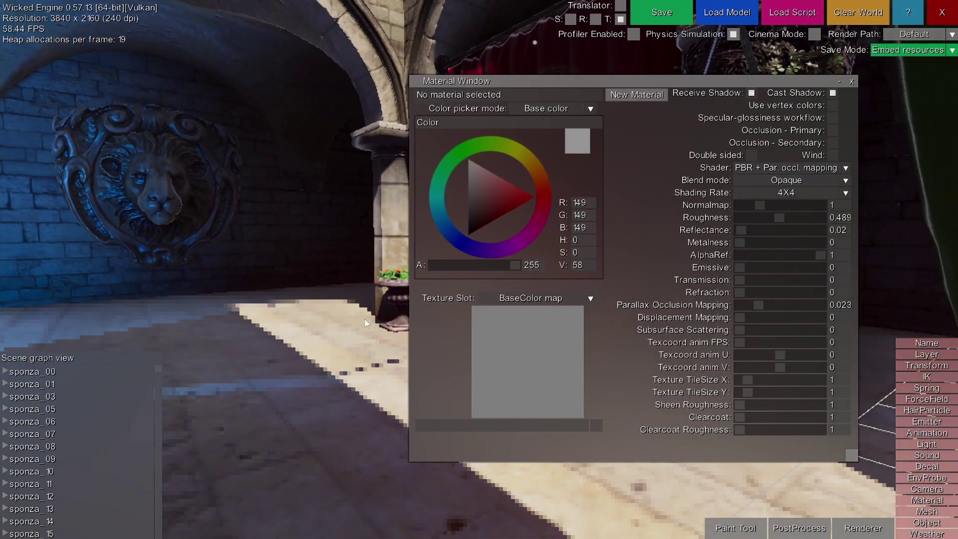
Step: Collapse the material settings and examine the coarsely shaded floor and its shadow edges from several viewpoints
{"action": "left_click", "coordinate": [833, 81]}
{"action": "key", "text": "d"}
{"action": "mouse_move", "coordinate": [589, 250]}
{"action": "middle_mouse_down"}
{"action": "mouse_move", "coordinate": [529, 285]}
{"action": "mouse_move", "coordinate": [584, 257]}
{"action": "middle_mouse_up"}
{"action": "key", "text": "a"}
{"action": "key", "text": "w"}
{"action": "key", "text": "a"}
{"action": "middle_click_drag", "start_coordinate": [292, 446], "coordinate": [338, 464]}
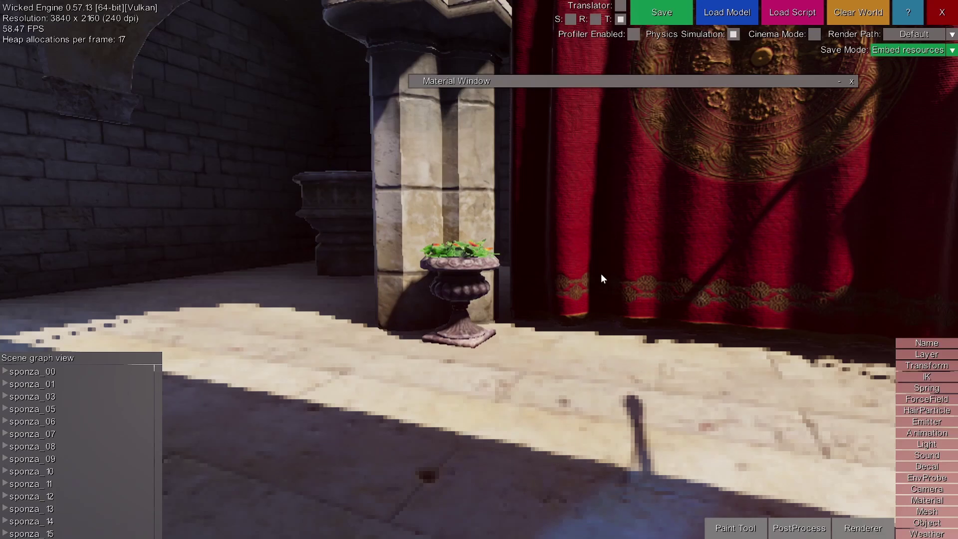
{"action": "key", "text": "s"}
{"action": "middle_click_drag", "start_coordinate": [601, 273], "coordinate": [444, 142]}
{"action": "key", "text": "s"}
{"action": "key", "text": "w"}
{"action": "right_click_drag", "start_coordinate": [582, 310], "coordinate": [609, 275]}
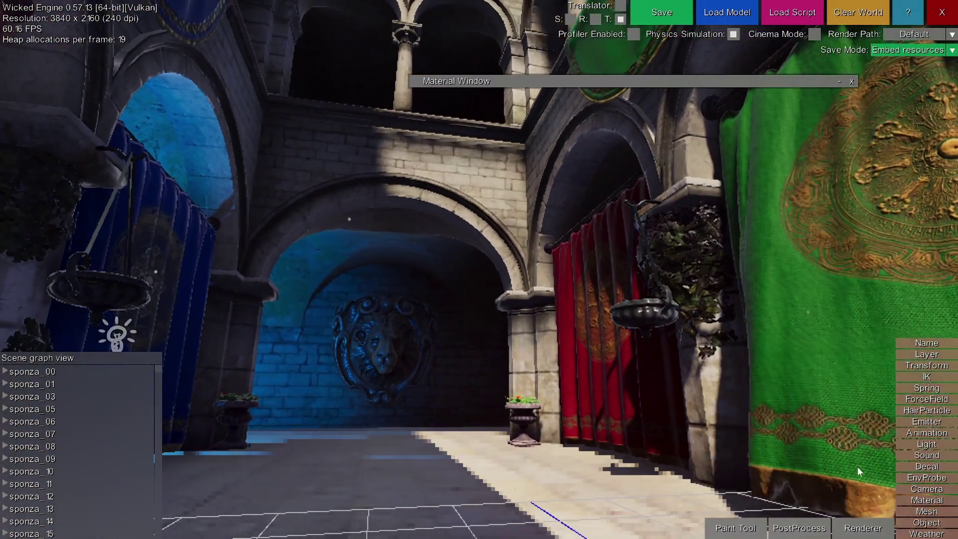
Step: Set the renderer's MSAA to 8, collapse its settings and inspect the floor up close
{"action": "left_click", "coordinate": [864, 528]}
{"action": "left_click", "coordinate": [230, 301]}
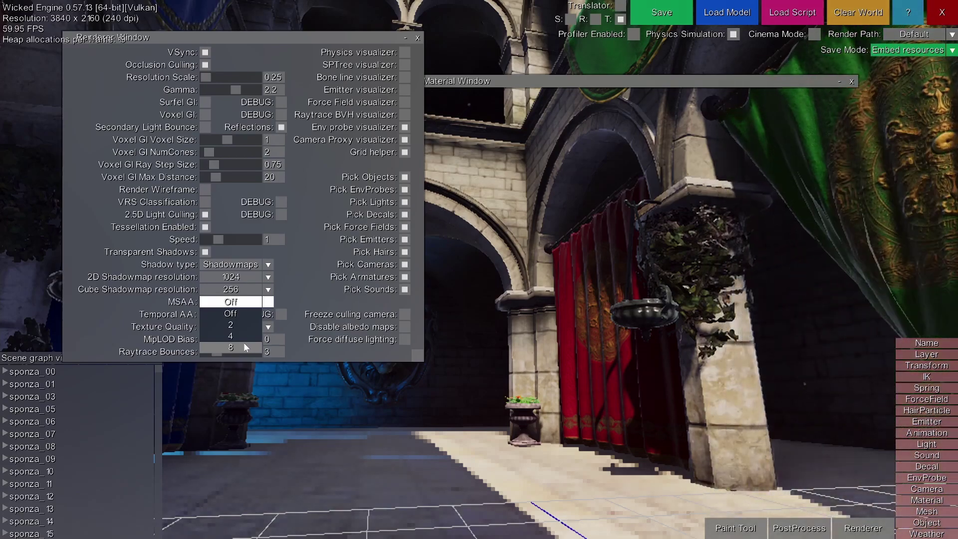
{"action": "left_click", "coordinate": [236, 347]}
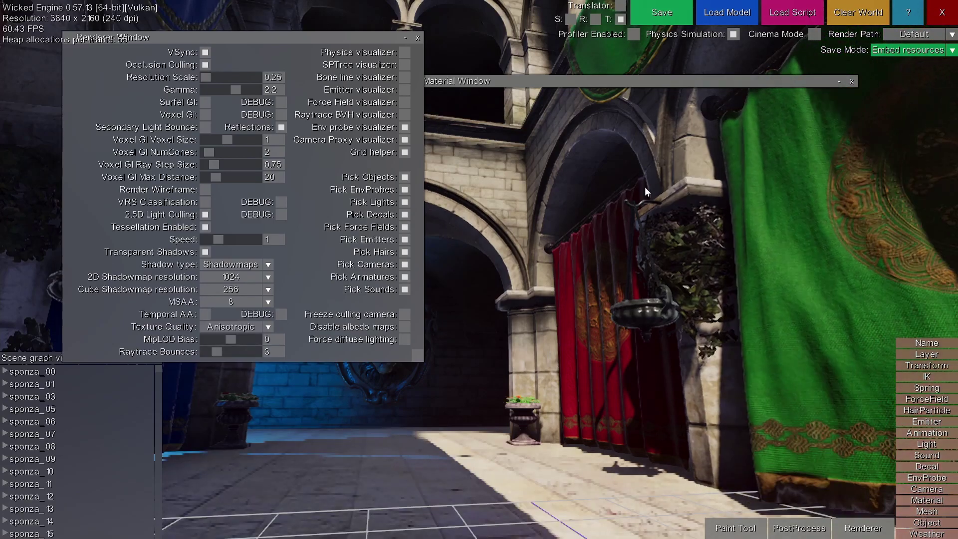
{"action": "left_click", "coordinate": [405, 39]}
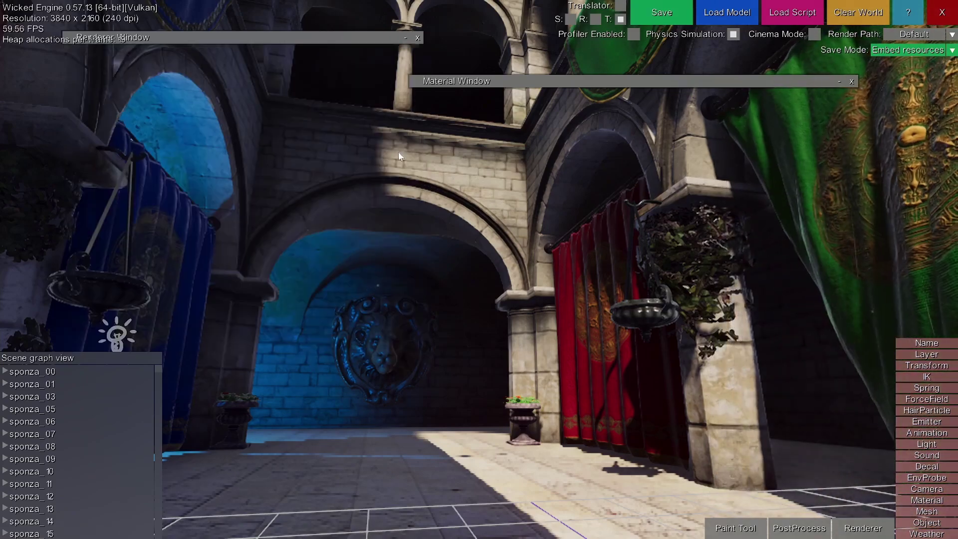
{"action": "right_click_drag", "start_coordinate": [398, 152], "coordinate": [425, 178]}
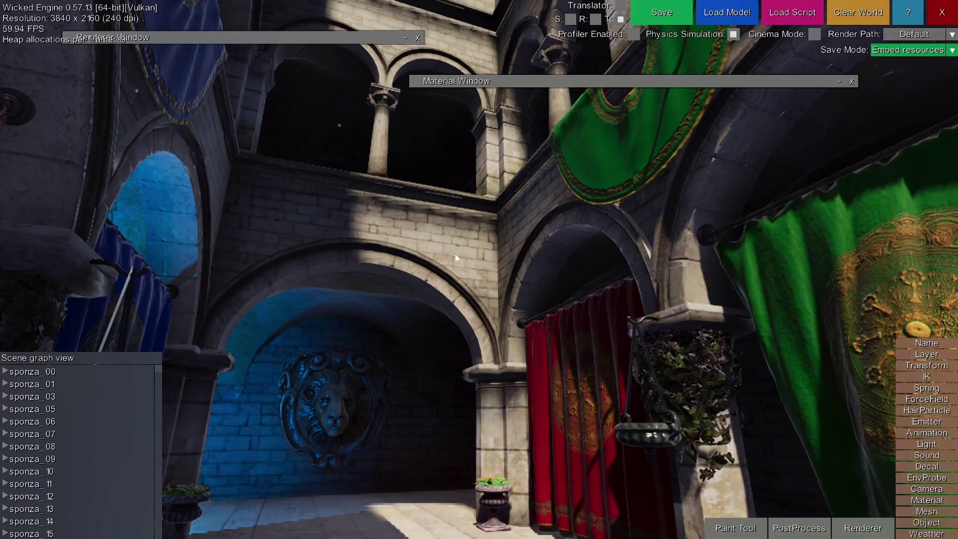
{"action": "middle_click_drag", "start_coordinate": [454, 254], "coordinate": [455, 319]}
{"action": "key", "text": "q"}
{"action": "key", "text": "w"}
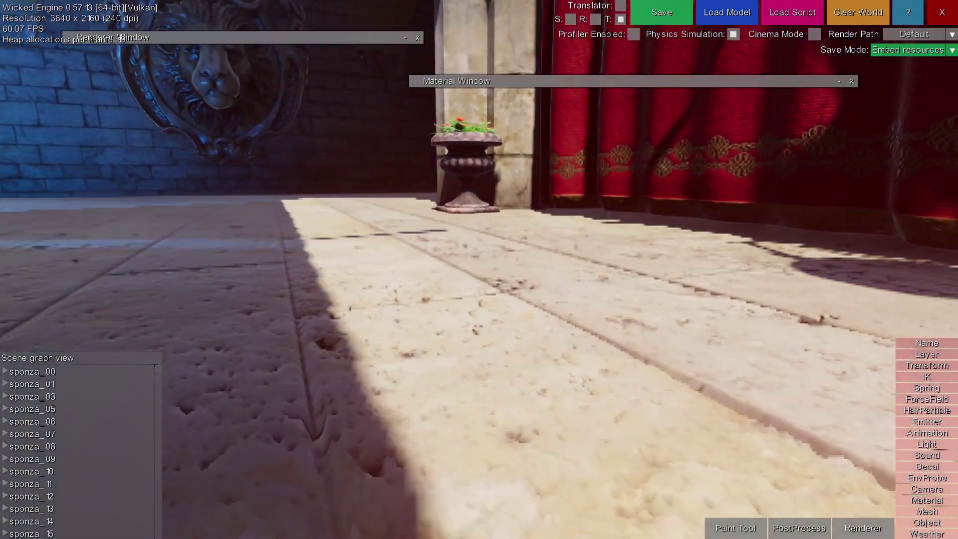
{"action": "right_click_drag", "start_coordinate": [515, 312], "coordinate": [515, 313]}
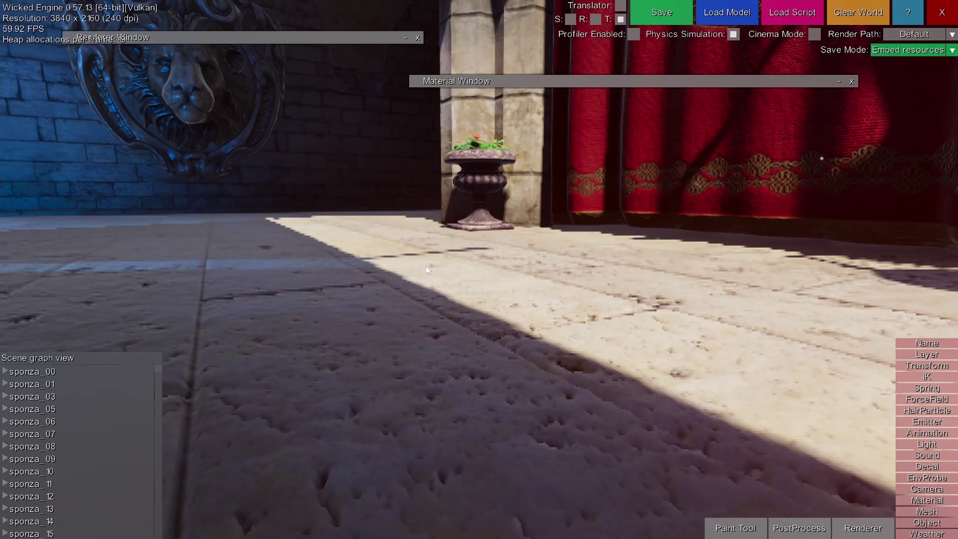
Step: Turn the renderer's MSAA off, collapse its settings and inspect the floor again
{"action": "left_click", "coordinate": [399, 43]}
{"action": "left_click", "coordinate": [230, 302]}
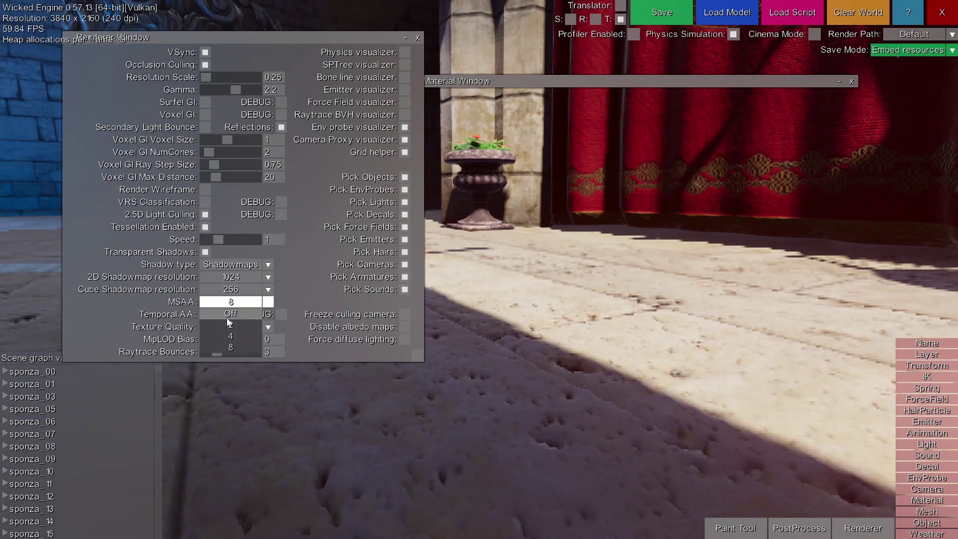
{"action": "left_click", "coordinate": [231, 315]}
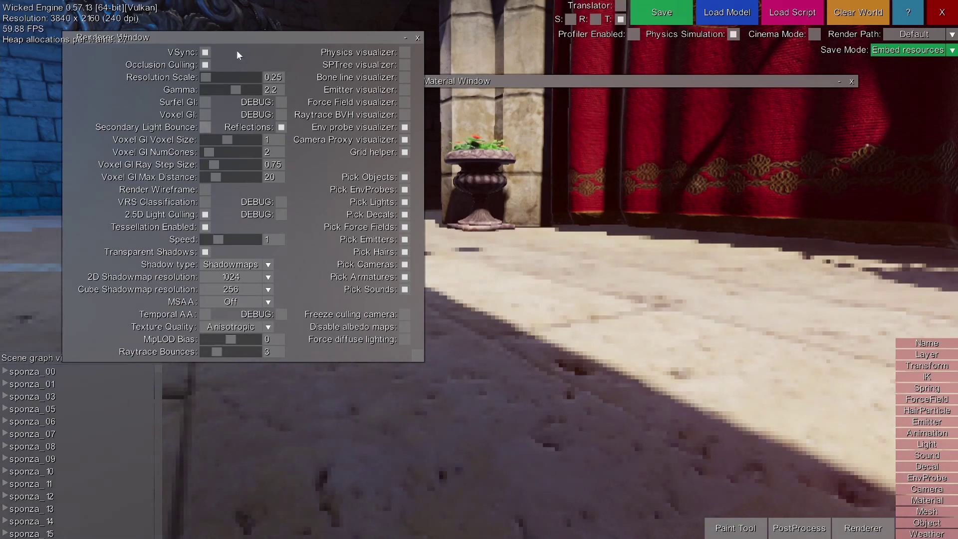
{"action": "left_click", "coordinate": [408, 42]}
{"action": "key", "text": "d"}
{"action": "mouse_move", "coordinate": [583, 179]}
{"action": "middle_mouse_down"}
{"action": "mouse_move", "coordinate": [539, 180]}
{"action": "mouse_move", "coordinate": [589, 194]}
{"action": "middle_mouse_up"}
{"action": "key", "text": "a"}
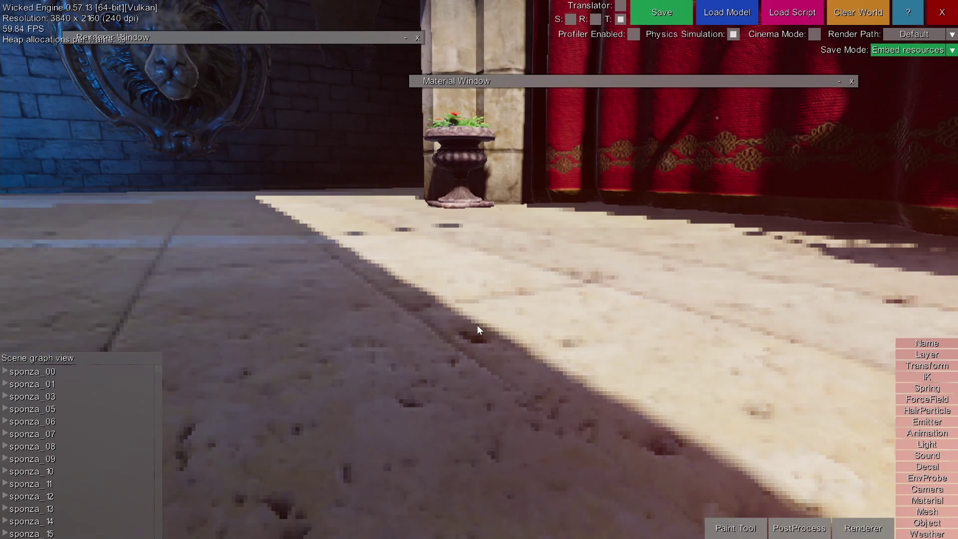
Step: Select the leafy plant on the pillar beside the hanging bowl and expand its material settings
{"action": "key", "text": "s"}
{"action": "middle_click_drag", "start_coordinate": [486, 279], "coordinate": [495, 237]}
{"action": "key", "text": "e"}
{"action": "key", "text": "d"}
{"action": "key", "text": "s"}
{"action": "key", "text": "w"}
{"action": "key", "text": "w"}
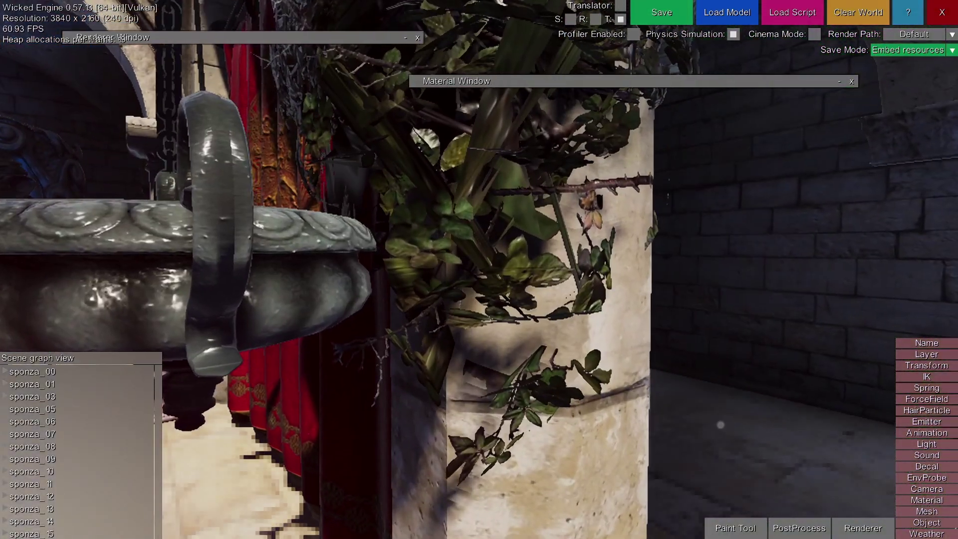
{"action": "key", "text": "w"}
{"action": "key", "text": "s"}
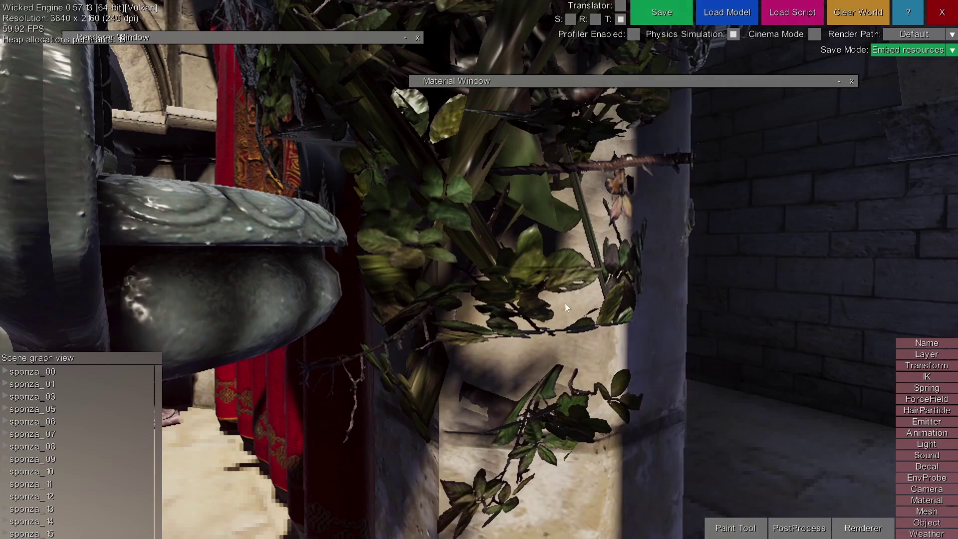
{"action": "left_click", "coordinate": [499, 179]}
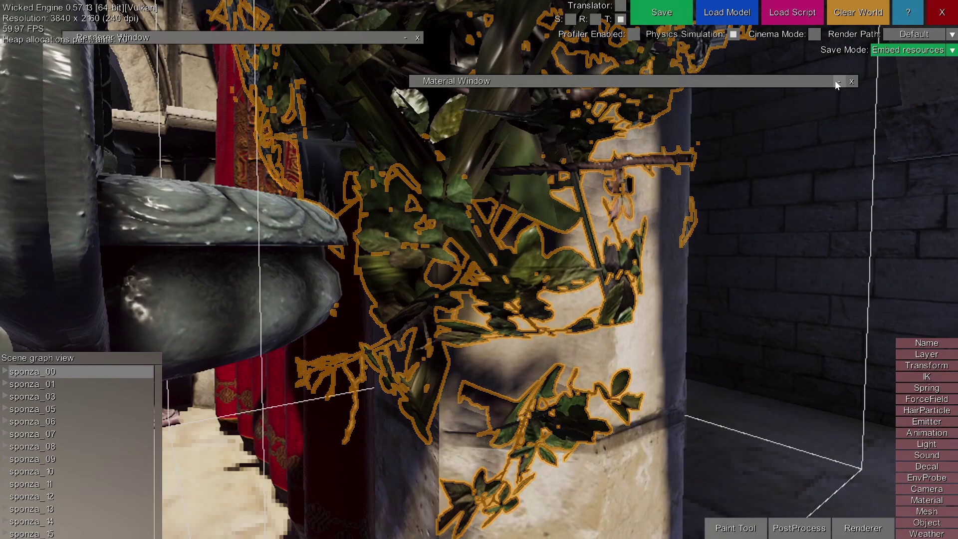
{"action": "left_click_drag", "start_coordinate": [835, 81], "coordinate": [864, 86]}
{"action": "left_click", "coordinate": [868, 82]}
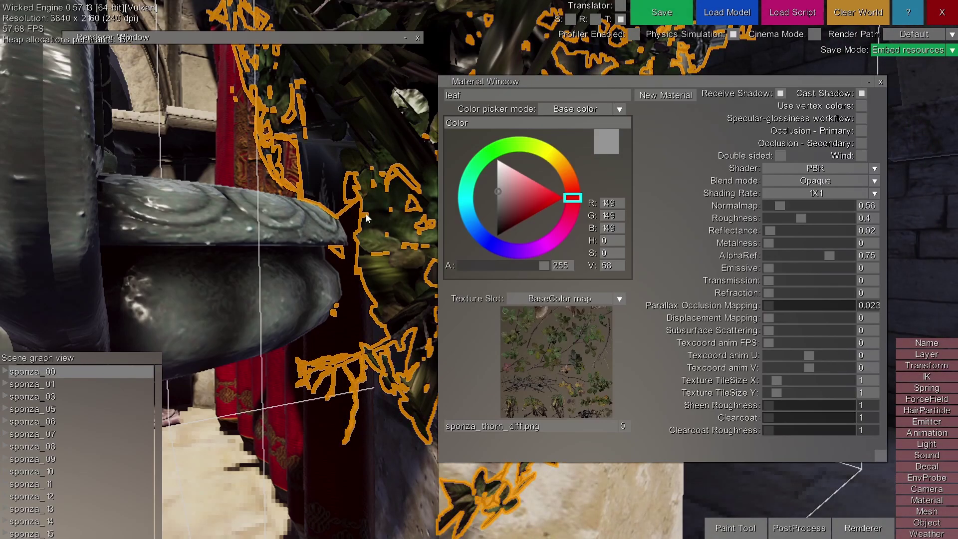
{"action": "middle_click_drag", "start_coordinate": [366, 215], "coordinate": [449, 214]}
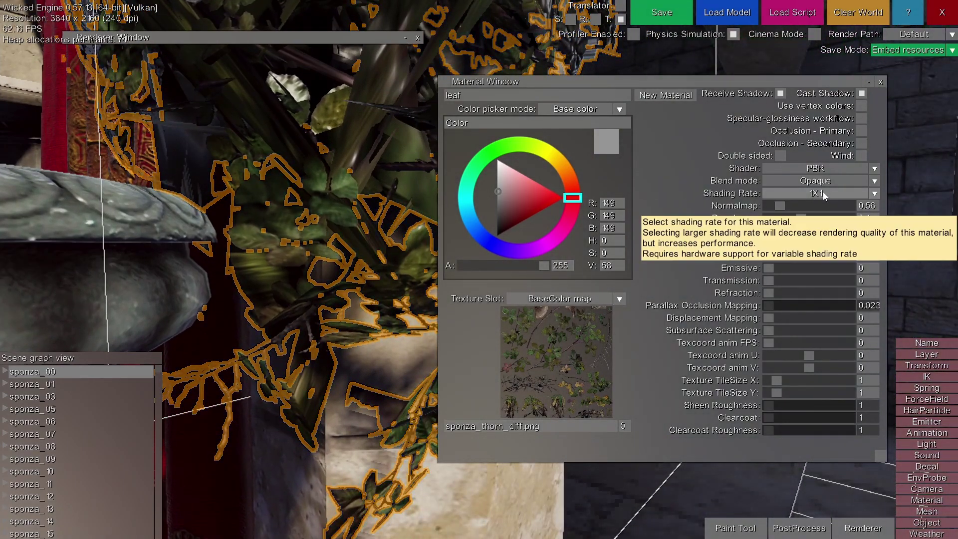
Step: Set the leaf material's shading rate to 4X4, collapse the material settings and inspect the foliage
{"action": "left_click", "coordinate": [823, 193]}
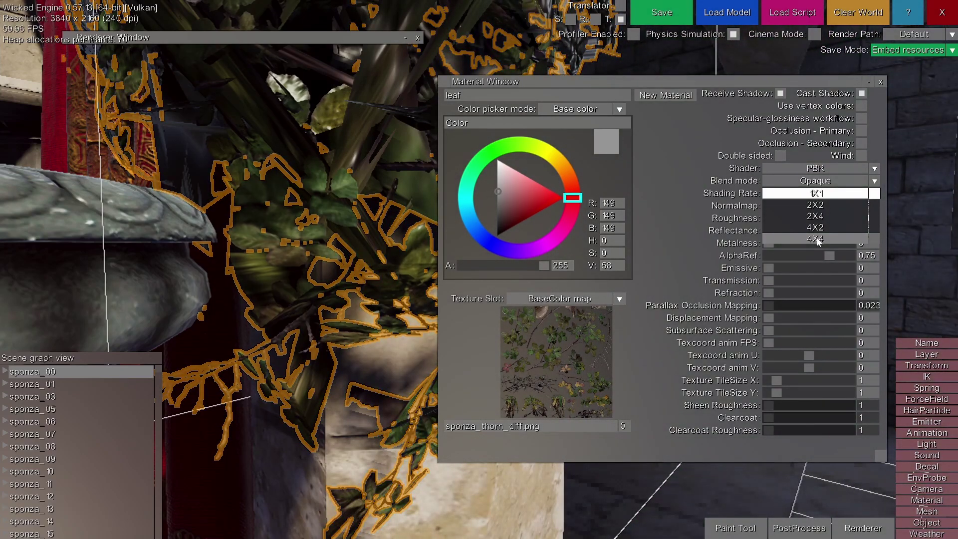
{"action": "left_click", "coordinate": [816, 239]}
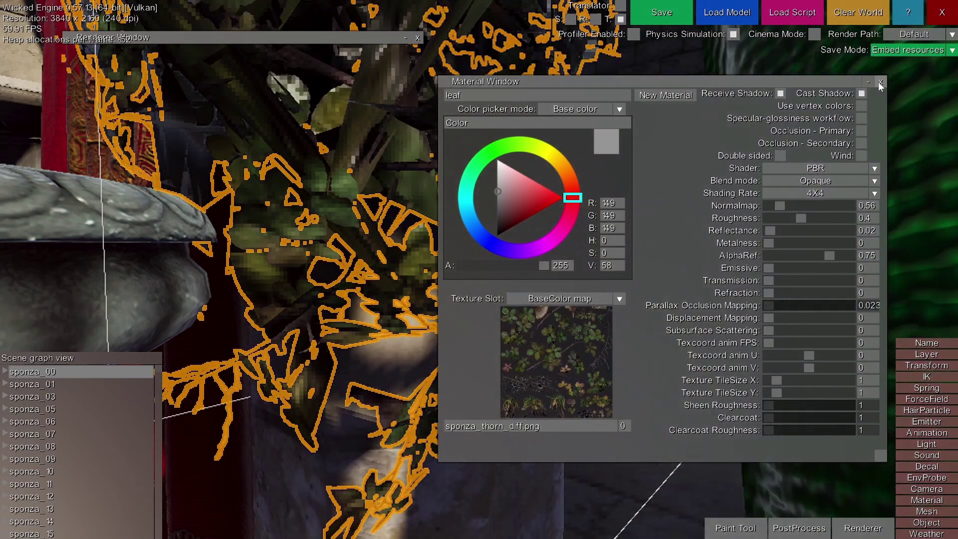
{"action": "left_click", "coordinate": [869, 82]}
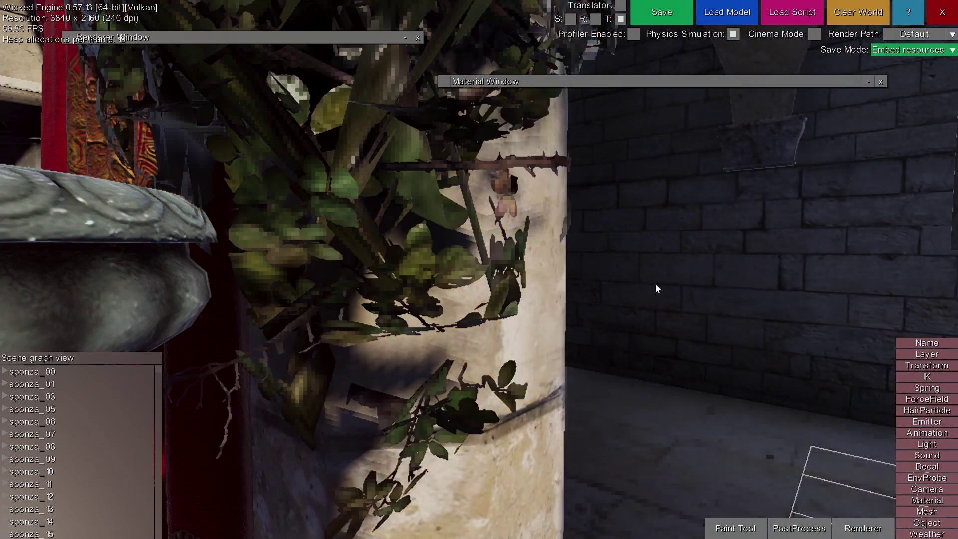
{"action": "middle_click_drag", "start_coordinate": [584, 277], "coordinate": [617, 250]}
{"action": "right_click_drag", "start_coordinate": [518, 344], "coordinate": [398, 269]}
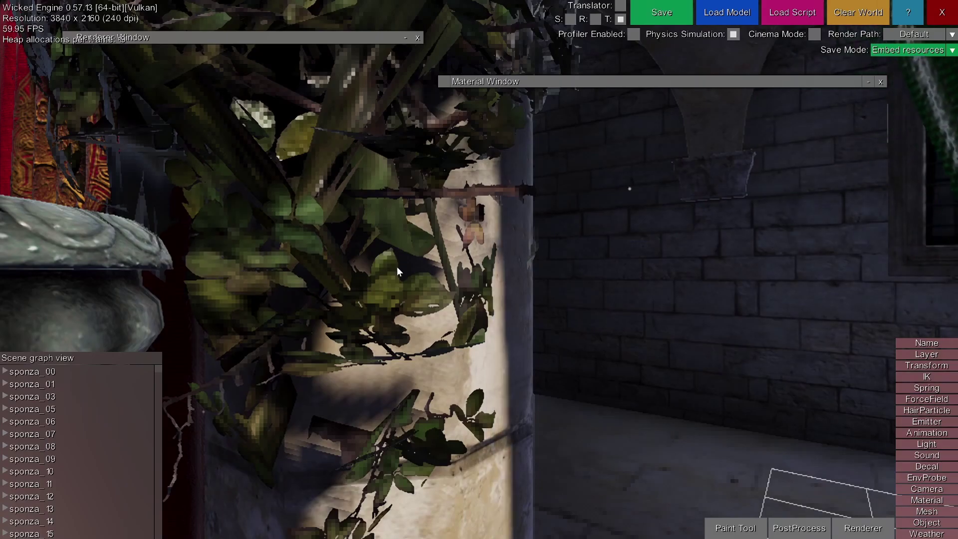
Step: Examine the 4X4-shaded foliage on the pillar up close and from slightly different angles
{"action": "key", "text": "s"}
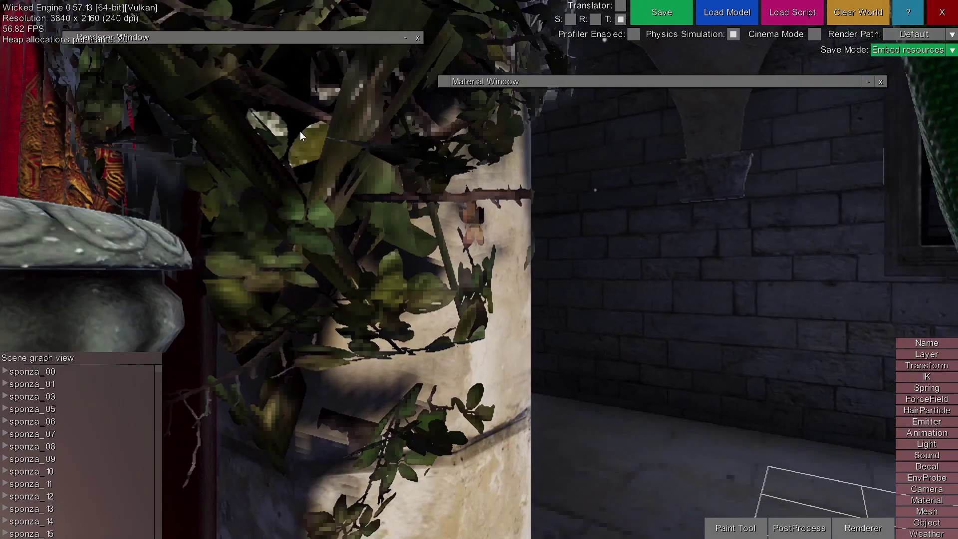
{"action": "key", "text": "w"}
{"action": "middle_click_drag", "start_coordinate": [397, 182], "coordinate": [284, 171]}
{"action": "right_click_drag", "start_coordinate": [380, 234], "coordinate": [288, 295]}
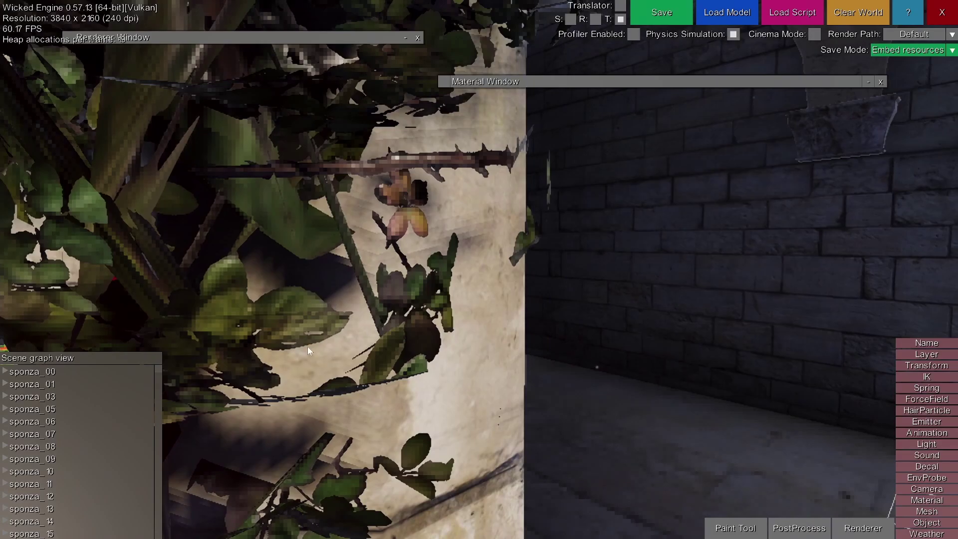
{"action": "right_click_drag", "start_coordinate": [295, 351], "coordinate": [424, 356]}
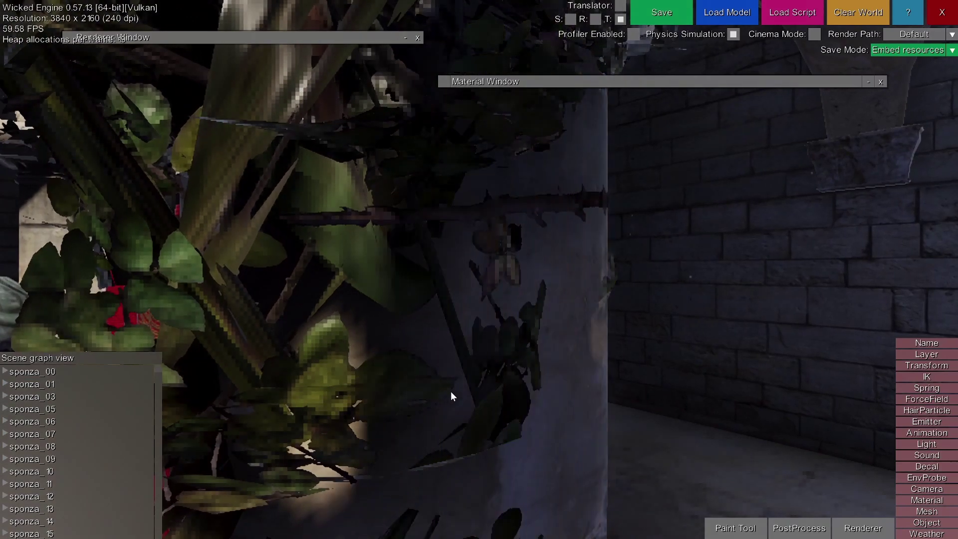
{"action": "key", "text": "s"}
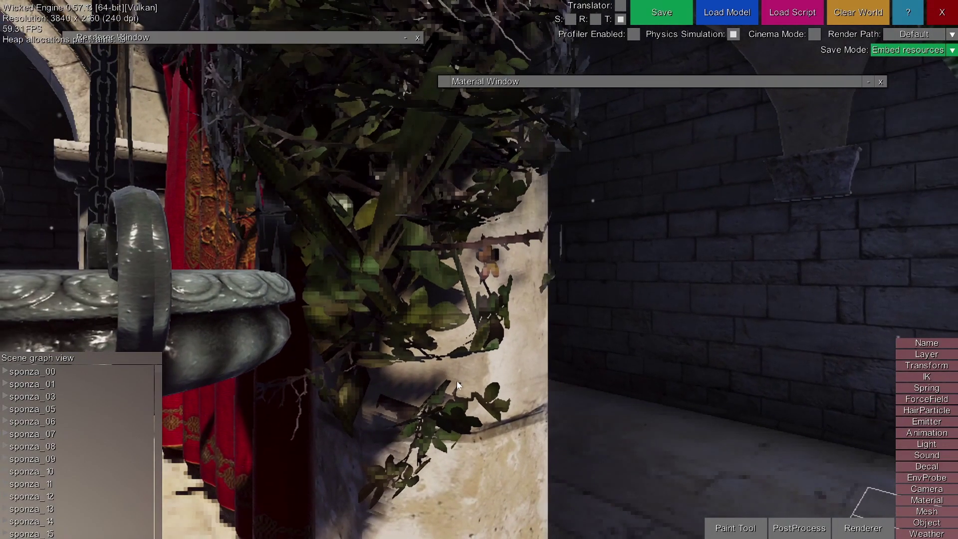
Step: Frame the smoke emitter in the courtyard beside the blue curtain and enable the profiler
{"action": "key", "text": "a"}
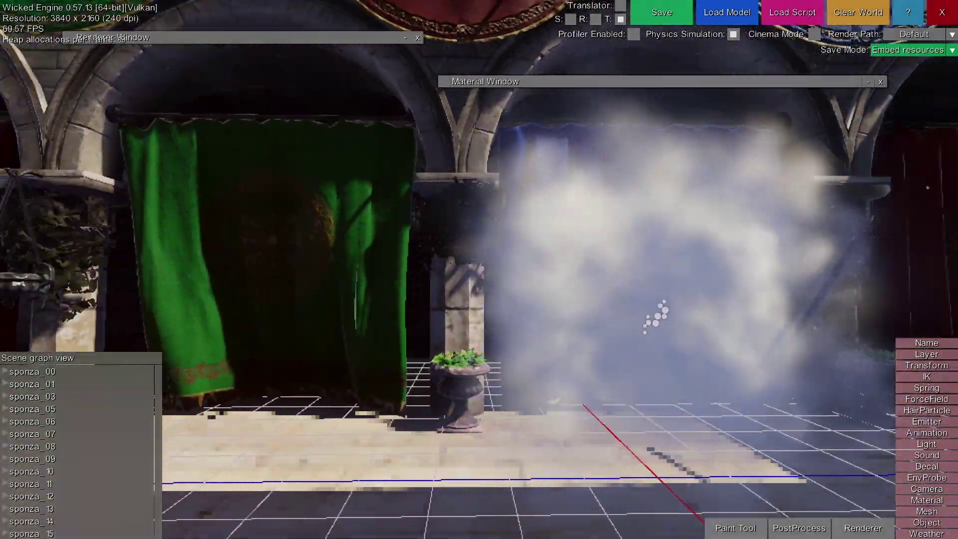
{"action": "key", "text": "d"}
{"action": "middle_click_drag", "start_coordinate": [380, 178], "coordinate": [379, 178]}
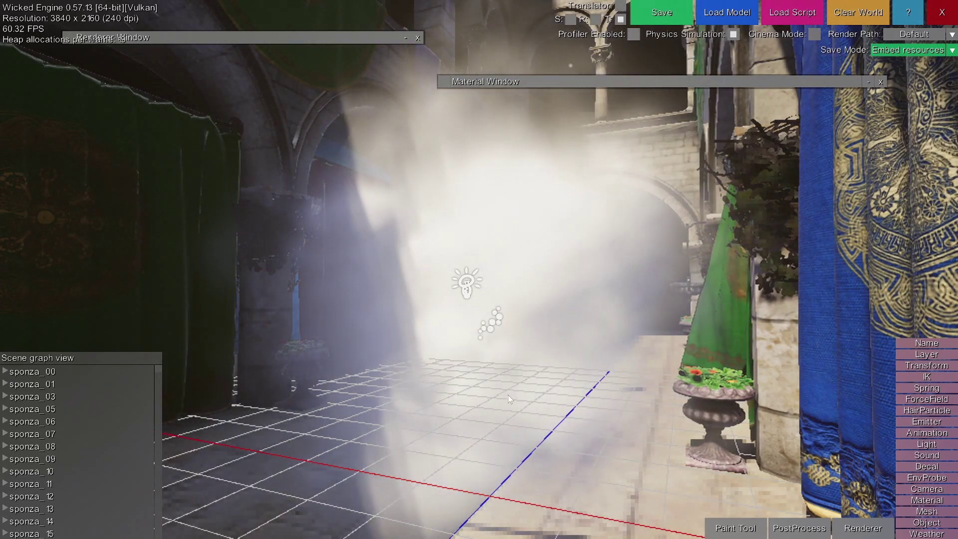
{"action": "key", "text": "a"}
{"action": "mouse_move", "coordinate": [523, 348]}
{"action": "middle_mouse_down"}
{"action": "mouse_move", "coordinate": [729, 335]}
{"action": "mouse_move", "coordinate": [519, 339]}
{"action": "middle_mouse_up"}
{"action": "key", "text": "d"}
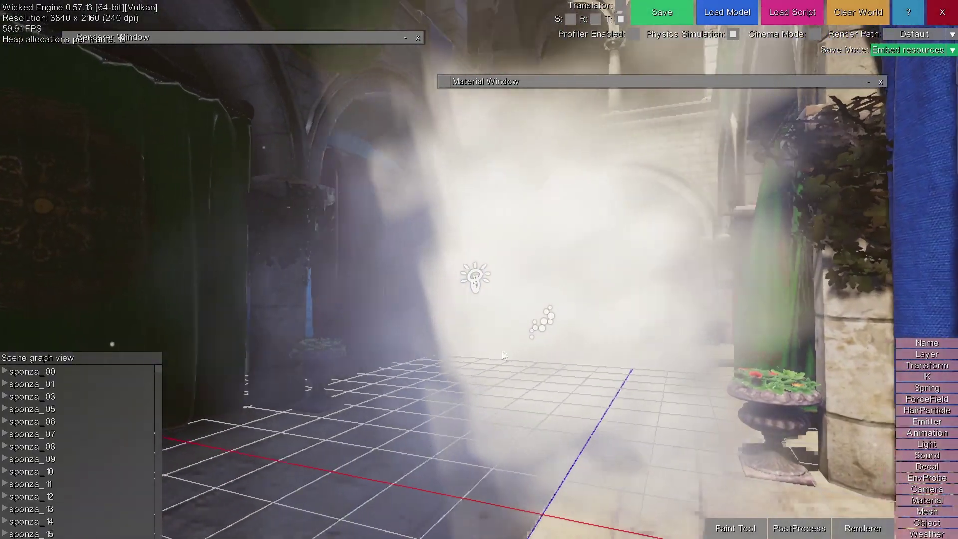
{"action": "right_click_drag", "start_coordinate": [502, 352], "coordinate": [503, 358]}
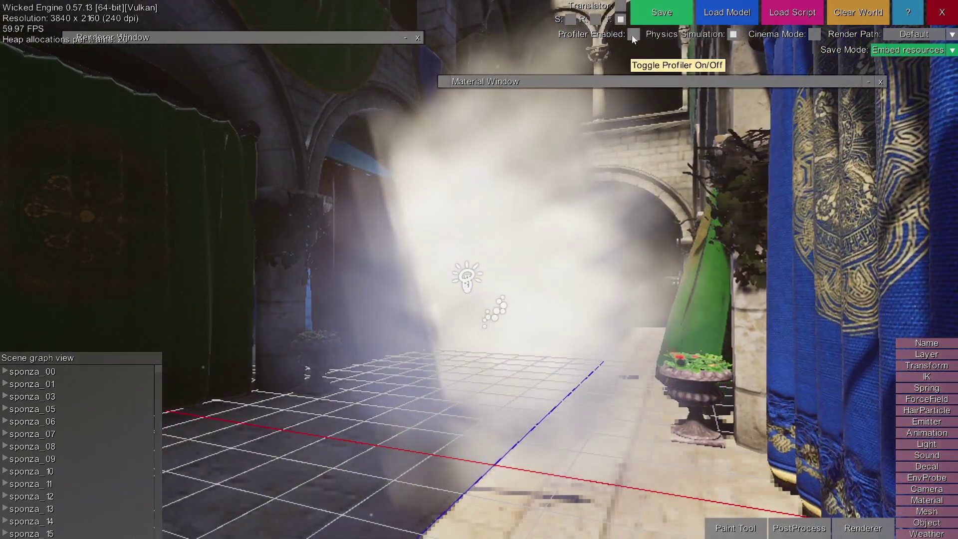
{"action": "left_click", "coordinate": [633, 34]}
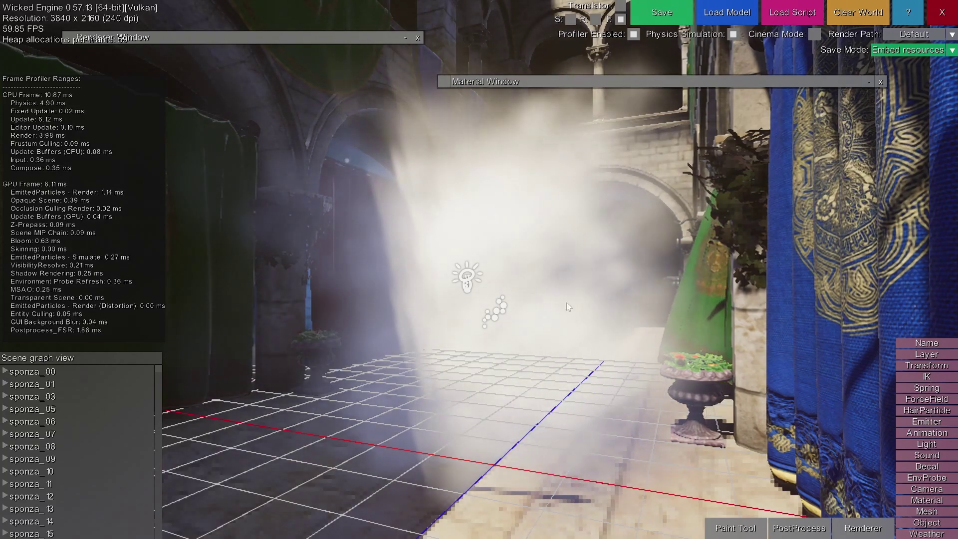
Step: Set the renderer's resolution scale to 1 and collapse its settings
{"action": "left_click", "coordinate": [405, 38]}
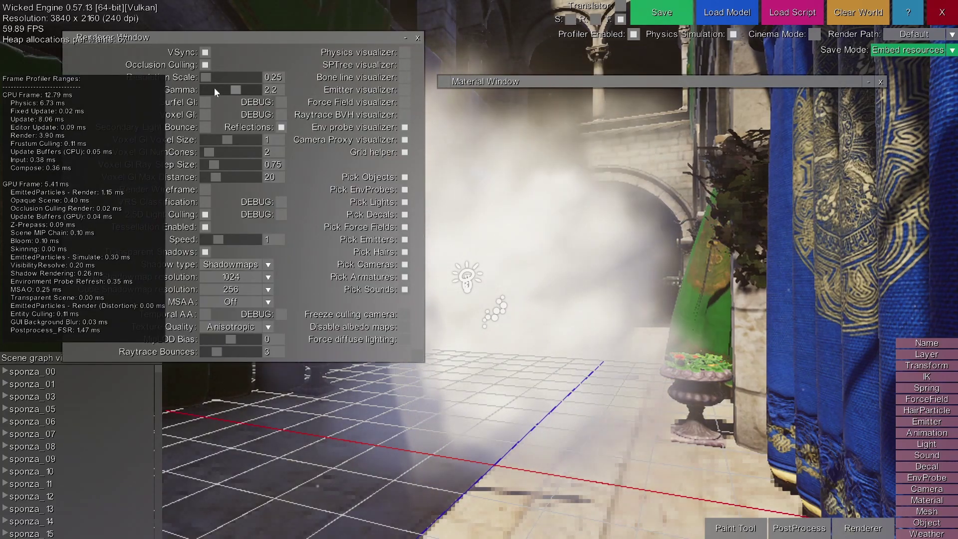
{"action": "left_click_drag", "start_coordinate": [211, 77], "coordinate": [227, 77]}
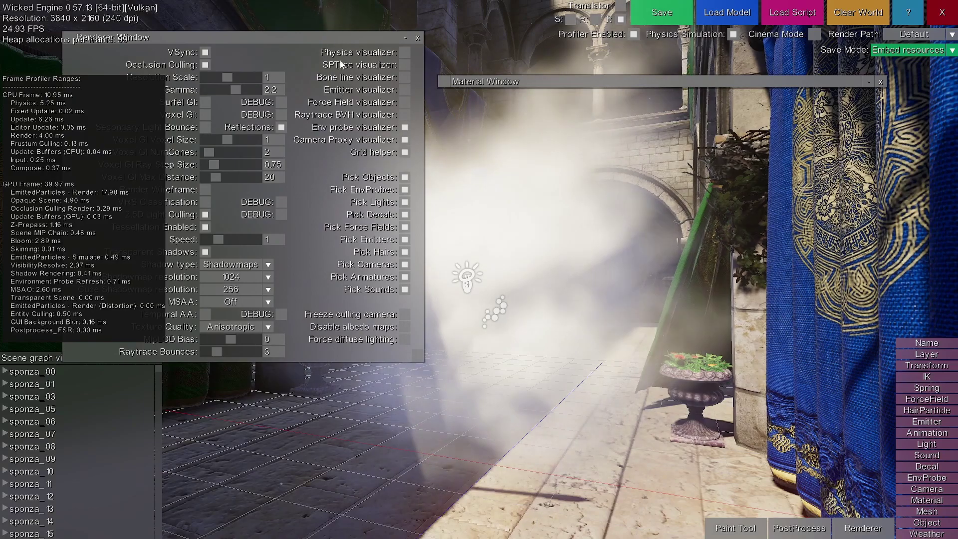
{"action": "left_click", "coordinate": [406, 38]}
Step: Select the smoke emitter in the courtyard and expand its material settings clear of the smoke
{"action": "key", "text": "w"}
{"action": "middle_click_drag", "start_coordinate": [486, 205], "coordinate": [487, 200]}
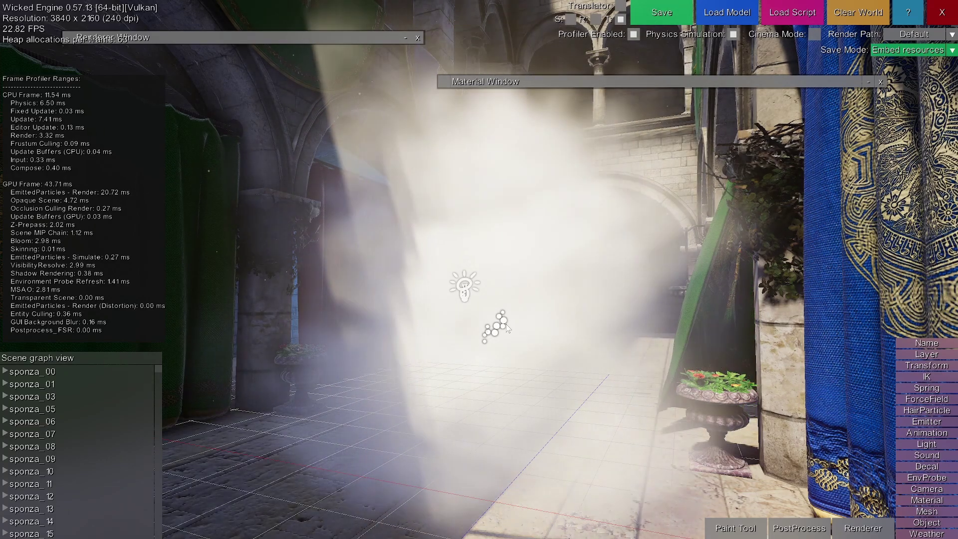
{"action": "left_click", "coordinate": [495, 325]}
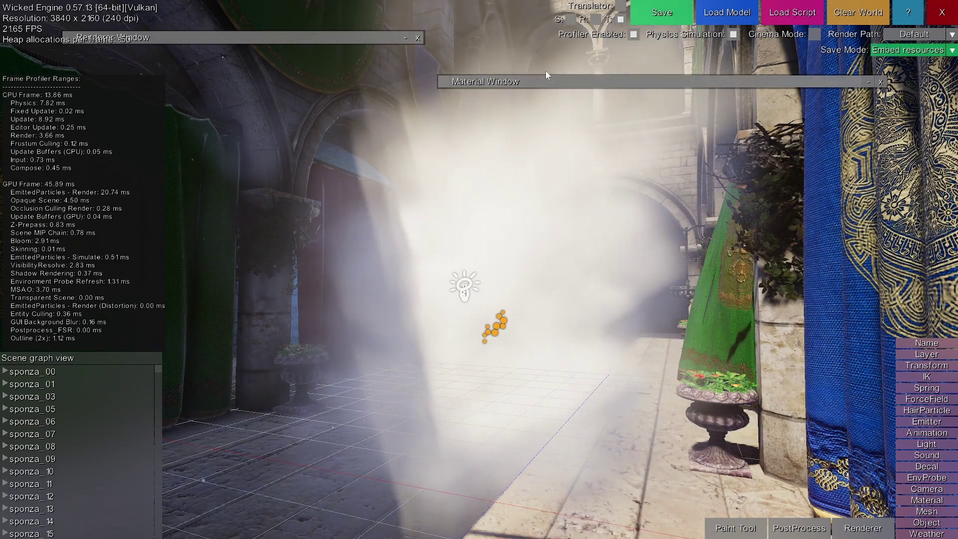
{"action": "left_click_drag", "start_coordinate": [546, 82], "coordinate": [932, 95]}
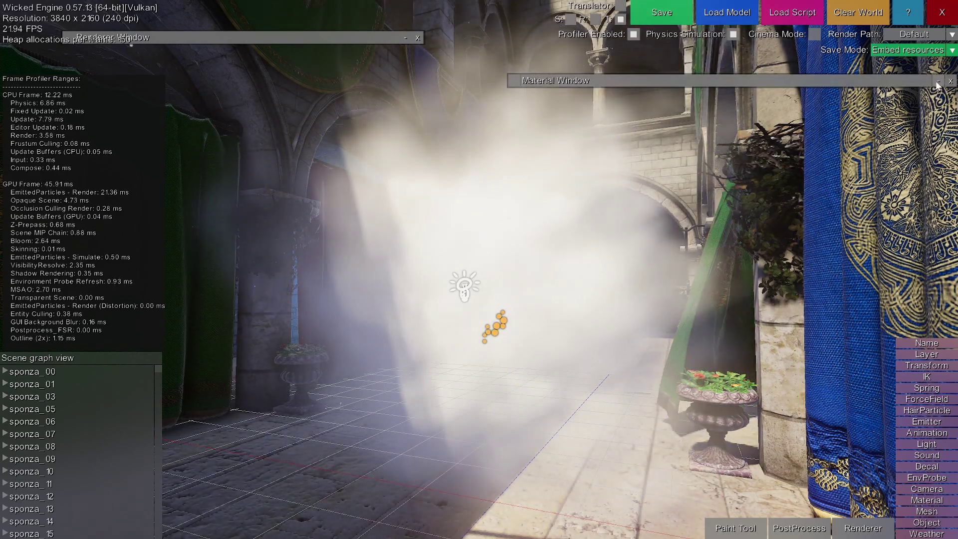
{"action": "left_click", "coordinate": [937, 81]}
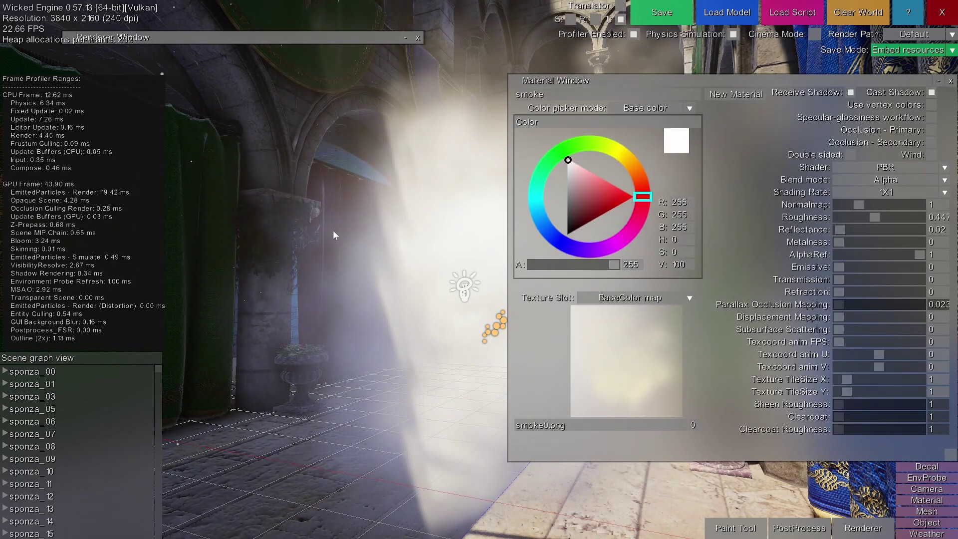
{"action": "middle_click_drag", "start_coordinate": [333, 230], "coordinate": [402, 234]}
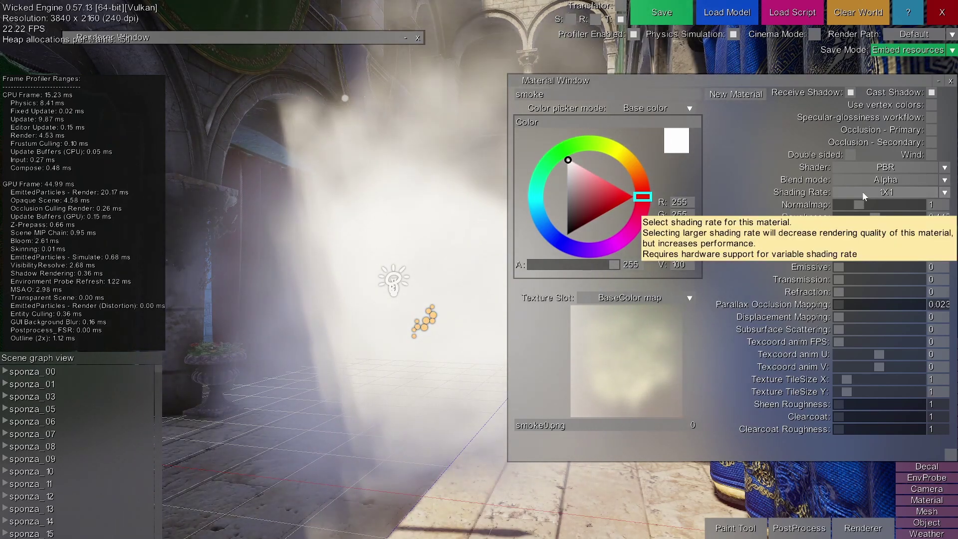
Step: Set the smoke material's shading rate to 4X4 and collapse the material settings
{"action": "left_click", "coordinate": [865, 195]}
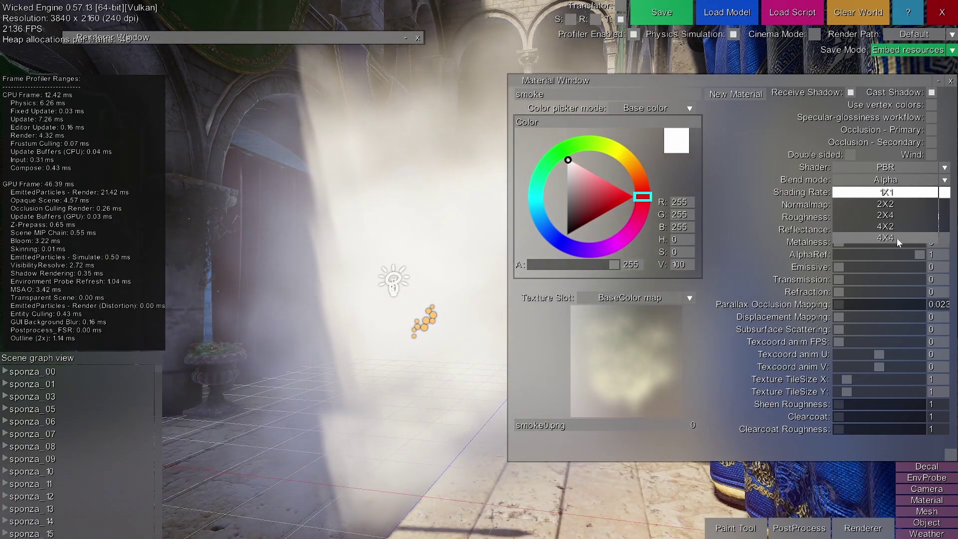
{"action": "left_click", "coordinate": [897, 238]}
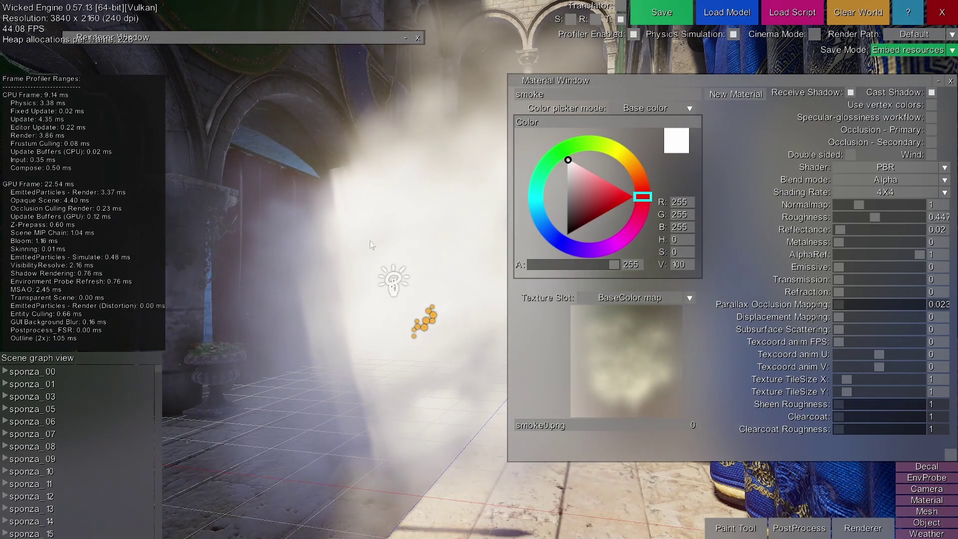
{"action": "left_click", "coordinate": [938, 81]}
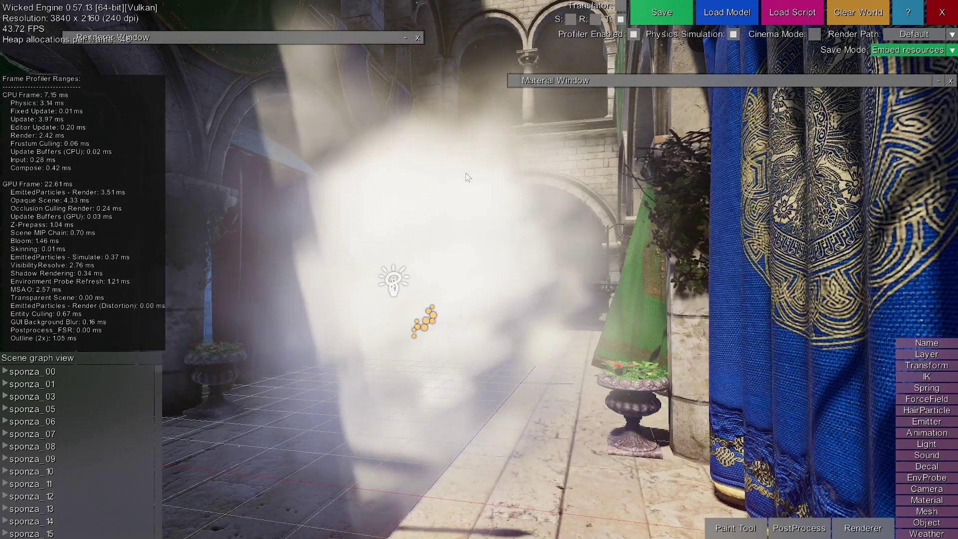
Step: Set the renderer's resolution scale to 0.25 and collapse its settings
{"action": "left_click", "coordinate": [404, 38]}
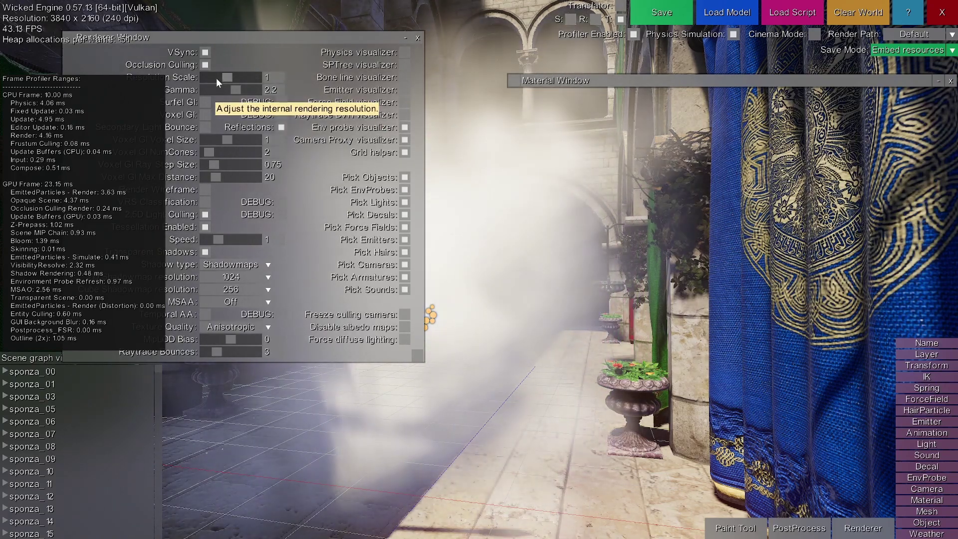
{"action": "left_click_drag", "start_coordinate": [213, 78], "coordinate": [206, 79]}
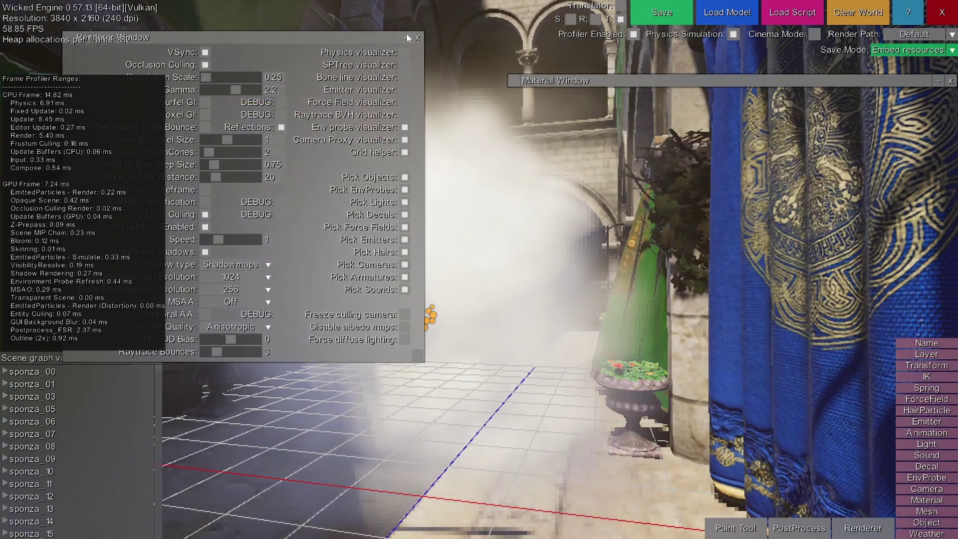
{"action": "left_click", "coordinate": [404, 37]}
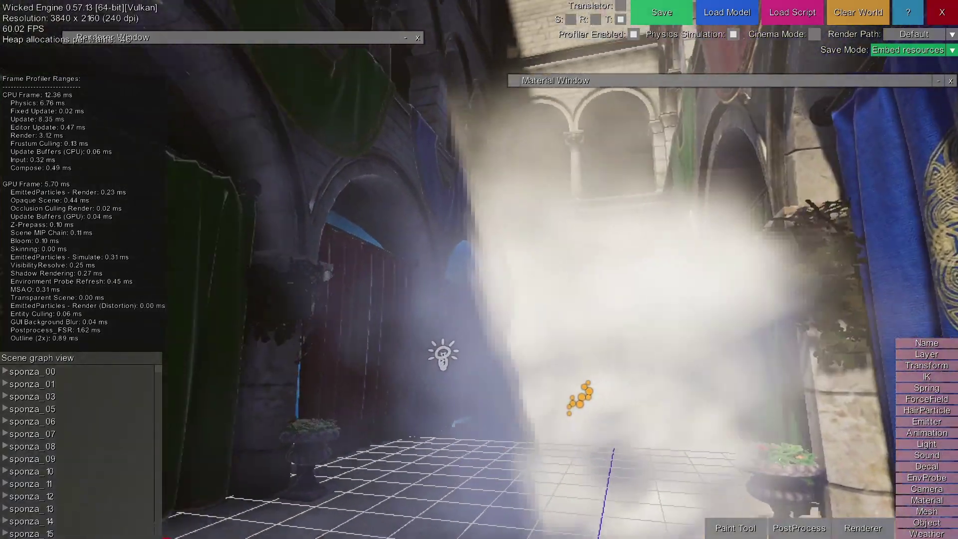
Step: Examine the 4X4-shaded smoke at reduced resolution from several angles, both close up and from farther away
{"action": "middle_click_drag", "start_coordinate": [481, 187], "coordinate": [379, 145]}
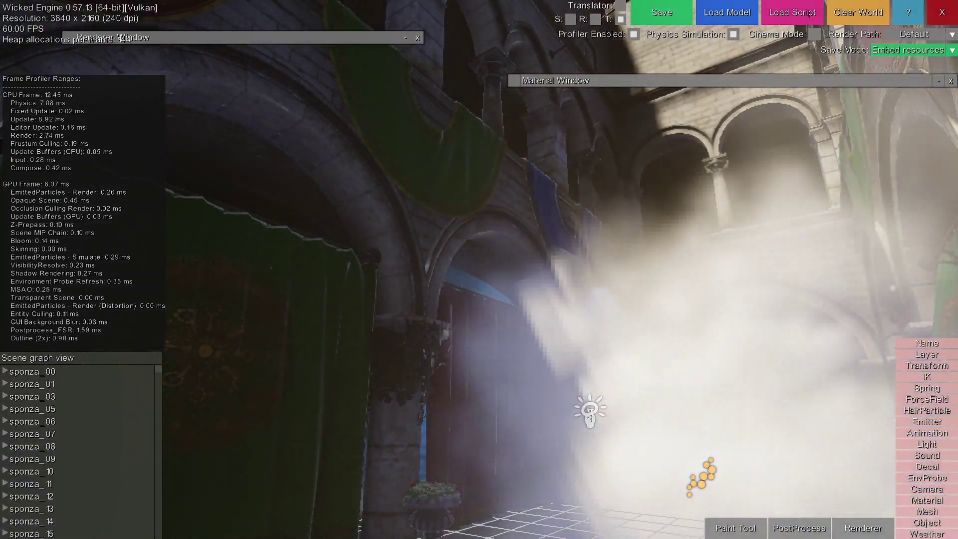
{"action": "middle_click_drag", "start_coordinate": [481, 187], "coordinate": [526, 215]}
{"action": "middle_click_drag", "start_coordinate": [333, 215], "coordinate": [424, 300]}
{"action": "key", "text": "w"}
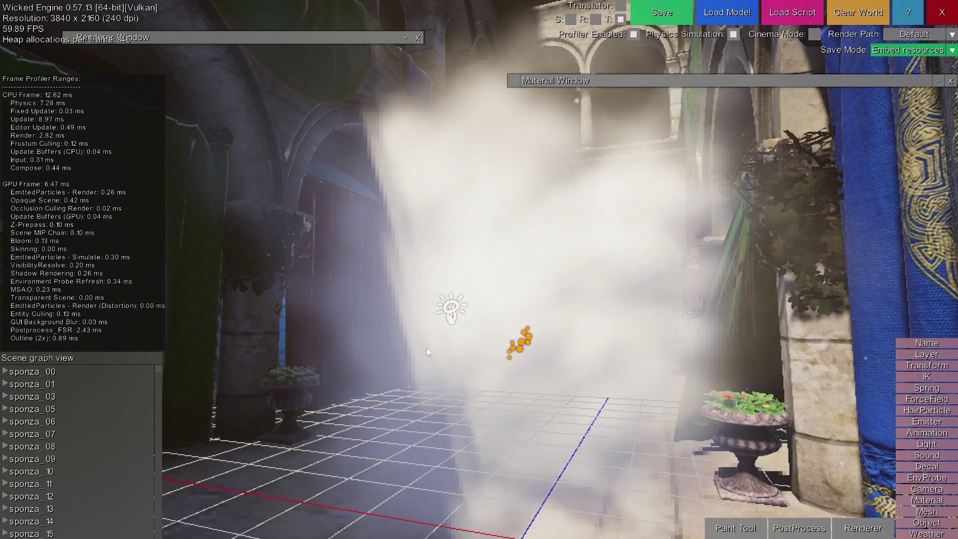
{"action": "middle_click_drag", "start_coordinate": [523, 285], "coordinate": [571, 280]}
{"action": "key", "text": "s"}
{"action": "key", "text": "s"}
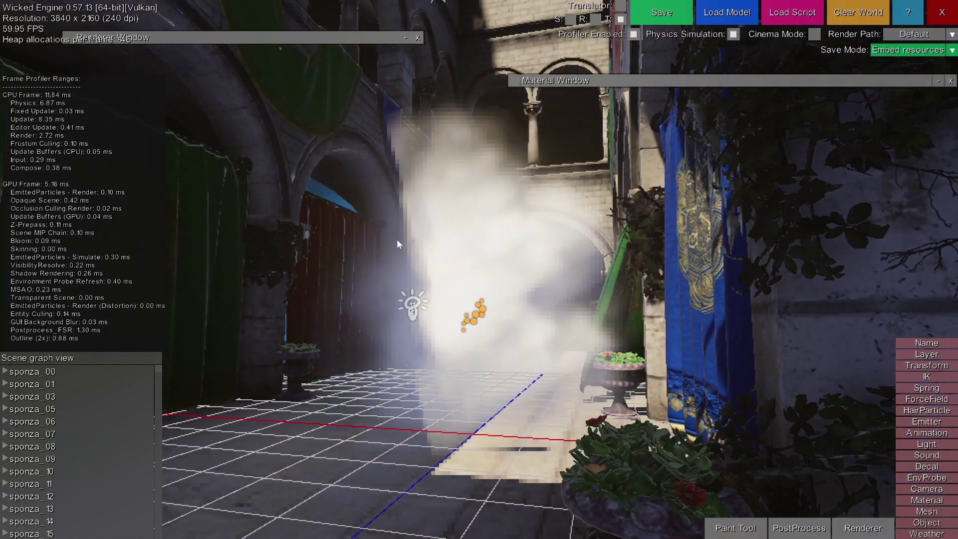
{"action": "key", "text": "w"}
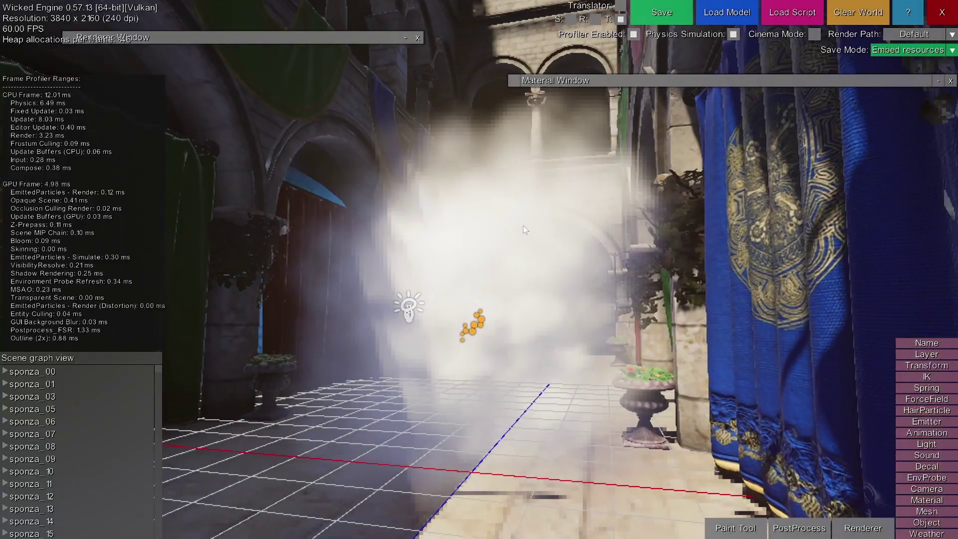
{"action": "key", "text": "a"}
{"action": "mouse_move", "coordinate": [460, 231]}
{"action": "middle_mouse_down"}
{"action": "mouse_move", "coordinate": [549, 245]}
{"action": "mouse_move", "coordinate": [808, 239]}
{"action": "mouse_move", "coordinate": [399, 240]}
{"action": "mouse_move", "coordinate": [459, 234]}
{"action": "middle_mouse_up"}
{"action": "key", "text": "d"}
{"action": "key", "text": "d"}
{"action": "key", "text": "a"}
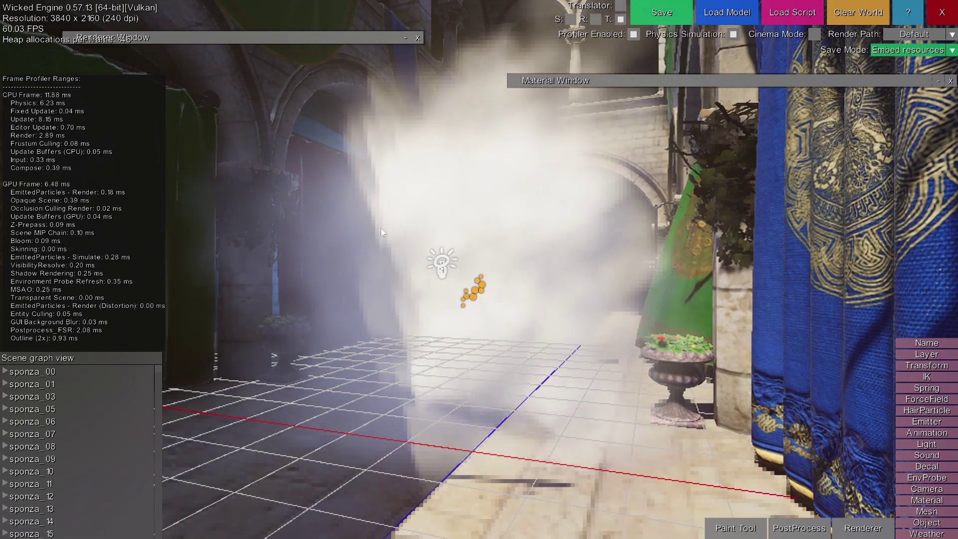
{"action": "right_click_drag", "start_coordinate": [562, 265], "coordinate": [606, 270]}
{"action": "key", "text": "s"}
{"action": "key", "text": "a"}
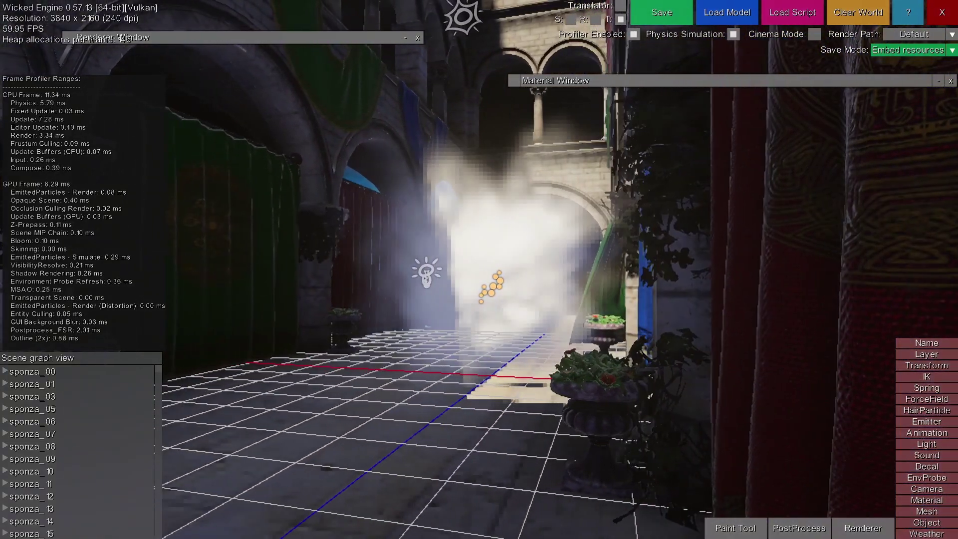
{"action": "key", "text": "d"}
Step: Select the nearest flower urn, enable the translator and move the urn into the open in front of the smoke
{"action": "key", "text": "w"}
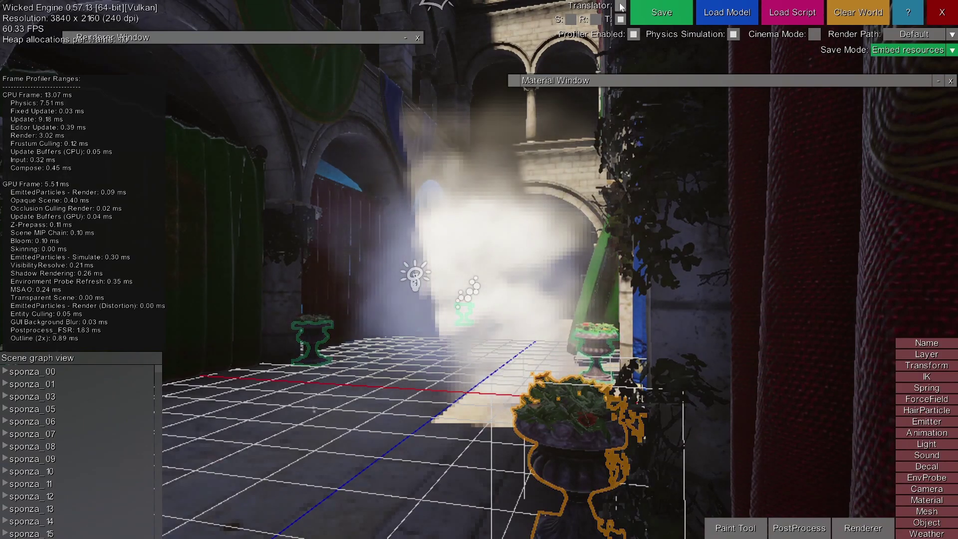
{"action": "left_click_drag", "start_coordinate": [436, 392], "coordinate": [387, 325]}
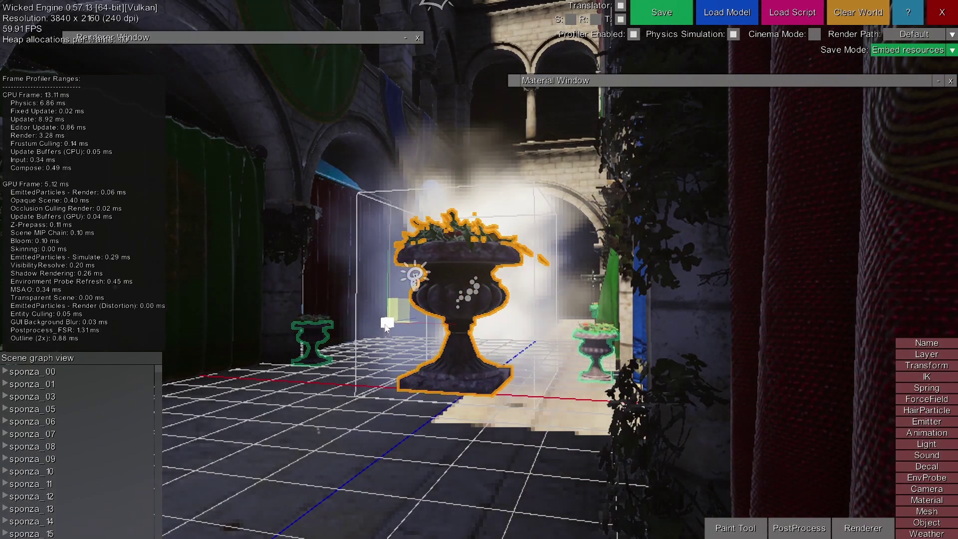
{"action": "key", "text": "w"}
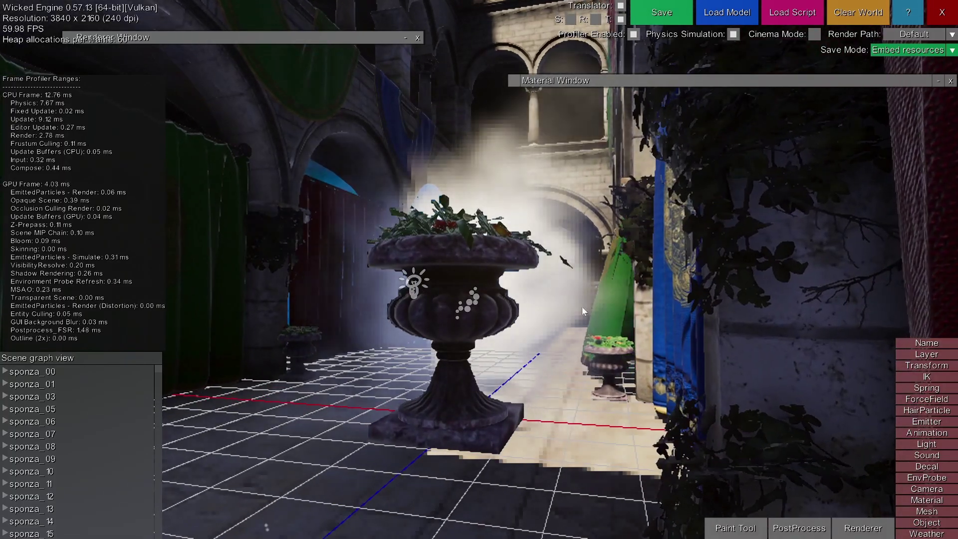
Step: Examine how the moved flower urn's edges look against the smoke behind it from several viewpoints
{"action": "key", "text": "a"}
{"action": "middle_click_drag", "start_coordinate": [364, 268], "coordinate": [476, 268]}
{"action": "key", "text": "d"}
{"action": "middle_click_drag", "start_coordinate": [365, 264], "coordinate": [505, 302]}
{"action": "key", "text": "e"}
{"action": "key", "text": "q"}
{"action": "key", "text": "s"}
{"action": "key", "text": "a"}
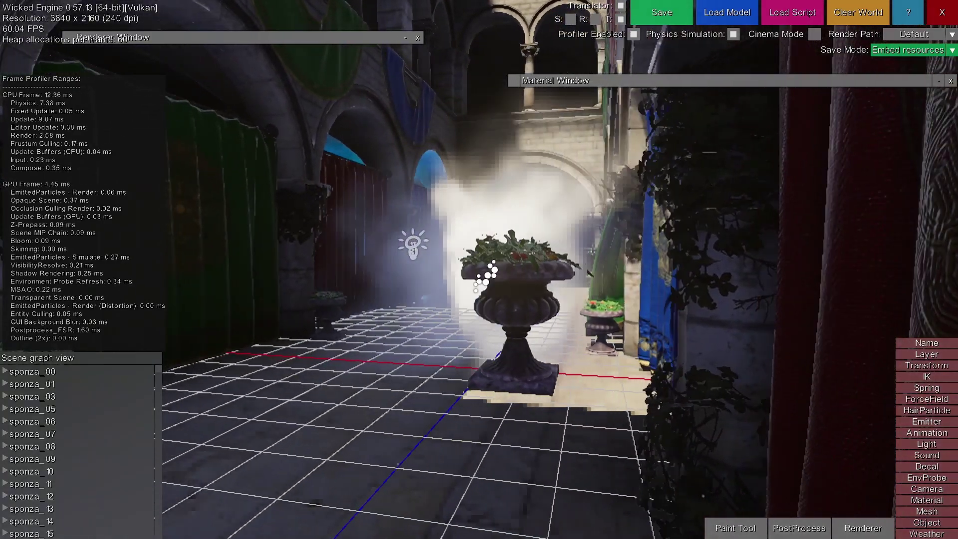
Step: Select the moved flower urn again and shift it along the floor into the smoke cloud
{"action": "right_click", "coordinate": [524, 343]}
{"action": "middle_click_drag", "start_coordinate": [524, 343], "coordinate": [403, 344]}
{"action": "key", "text": "a"}
{"action": "key", "text": "e"}
{"action": "key", "text": "d"}
{"action": "left_click_drag", "start_coordinate": [398, 360], "coordinate": [375, 329]}
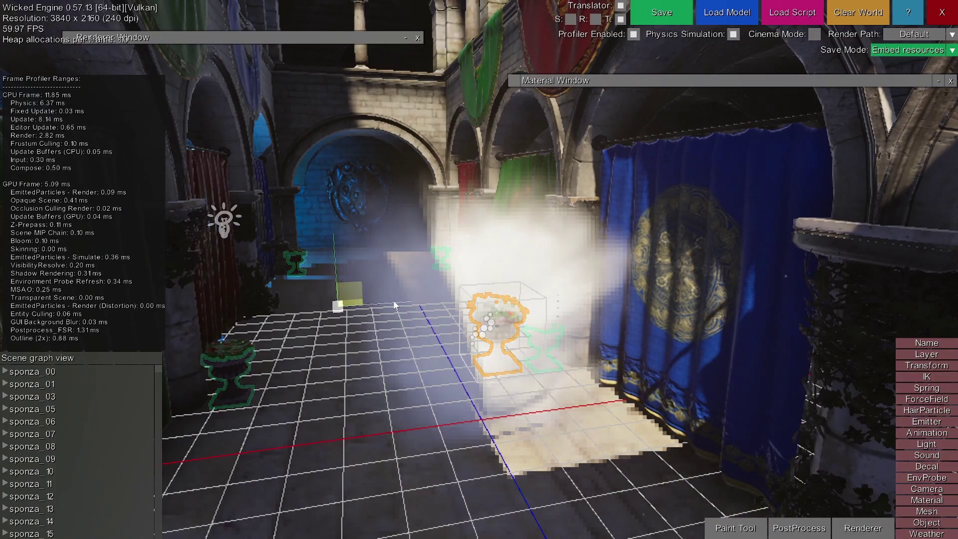
Step: Examine the flower urn inside the 4X4-shaded smoke from close up and from a distance
{"action": "key", "text": "d"}
{"action": "middle_click_drag", "start_coordinate": [597, 305], "coordinate": [462, 300]}
{"action": "key", "text": "q"}
{"action": "key", "text": "w"}
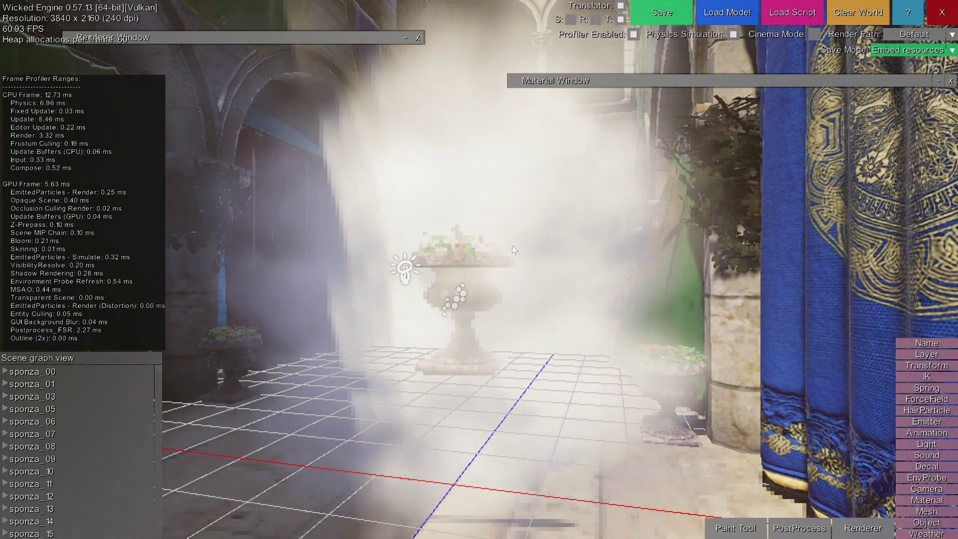
{"action": "key", "text": "s"}
{"action": "middle_click_drag", "start_coordinate": [513, 246], "coordinate": [612, 270]}
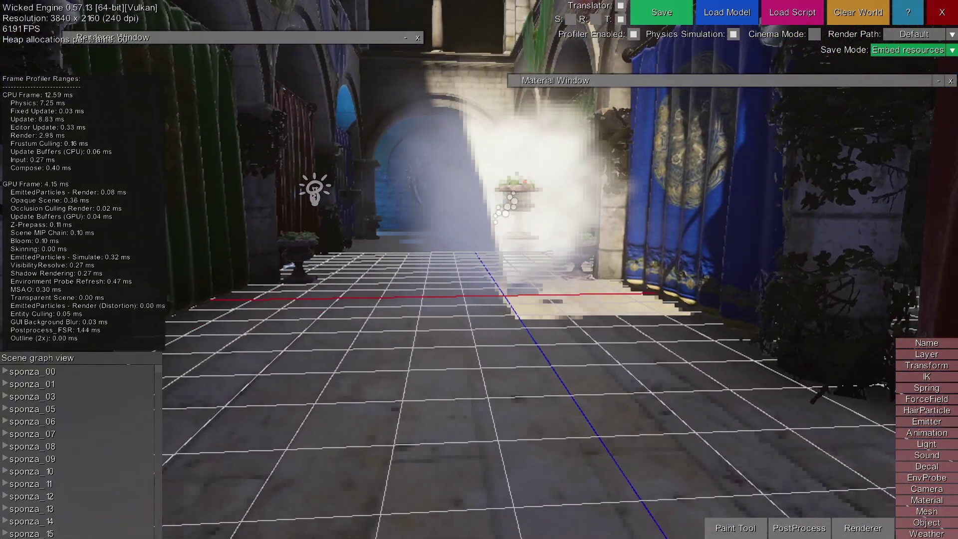
Step: Examine the flower urn and the pixelated smoke edges around it from several distances and angles
{"action": "key", "text": "w"}
{"action": "middle_click_drag", "start_coordinate": [514, 302], "coordinate": [562, 302]}
{"action": "key", "text": "d"}
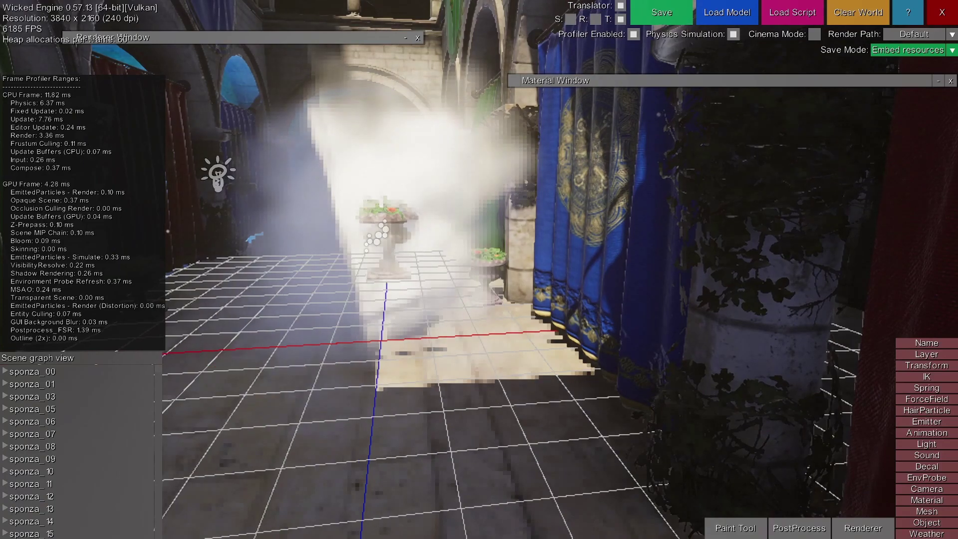
{"action": "key", "text": "w"}
{"action": "middle_click_drag", "start_coordinate": [542, 355], "coordinate": [507, 357]}
{"action": "key", "text": "s"}
{"action": "middle_click_drag", "start_coordinate": [434, 343], "coordinate": [371, 331]}
{"action": "key", "text": "q"}
Step: Select the smoke emitter and move it across the hall to the relocated flower urn so that smoke surrounds it
{"action": "right_click", "coordinate": [532, 131]}
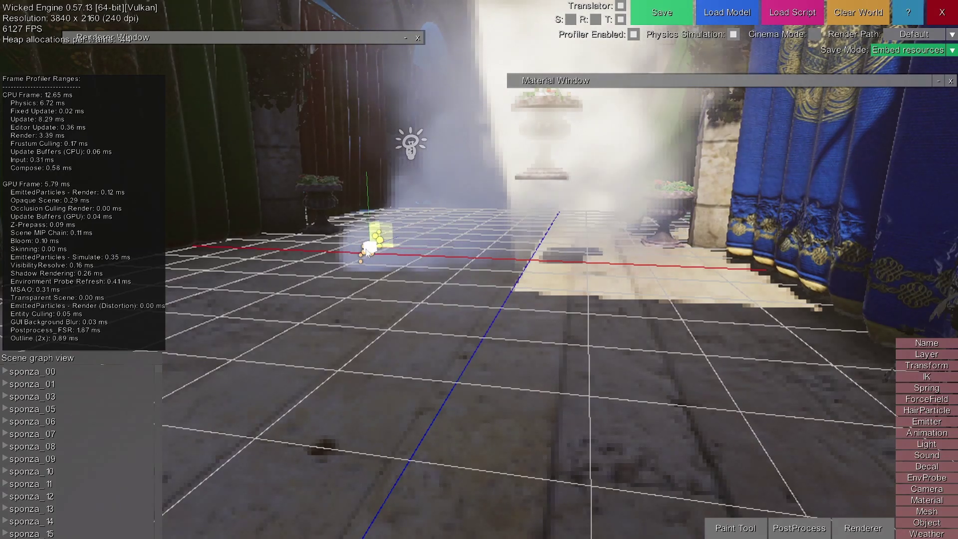
{"action": "mouse_move", "coordinate": [528, 216]}
{"action": "middle_mouse_down"}
{"action": "mouse_move", "coordinate": [472, 204]}
{"action": "mouse_move", "coordinate": [499, 220]}
{"action": "mouse_move", "coordinate": [534, 219]}
{"action": "middle_mouse_up"}
{"action": "key", "text": "w"}
{"action": "key", "text": "a"}
{"action": "key", "text": "d"}
{"action": "key", "text": "s"}
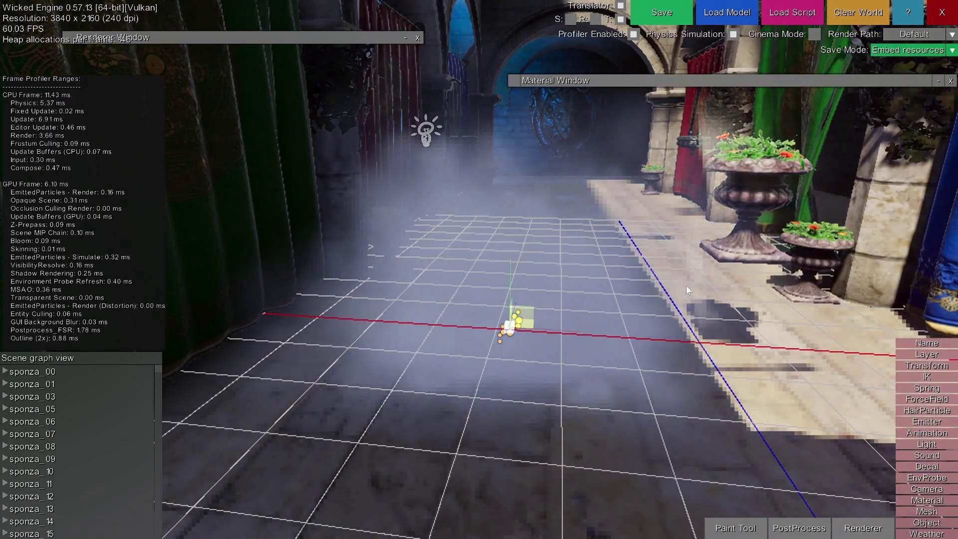
{"action": "middle_click_drag", "start_coordinate": [687, 285], "coordinate": [619, 390]}
{"action": "key", "text": "d"}
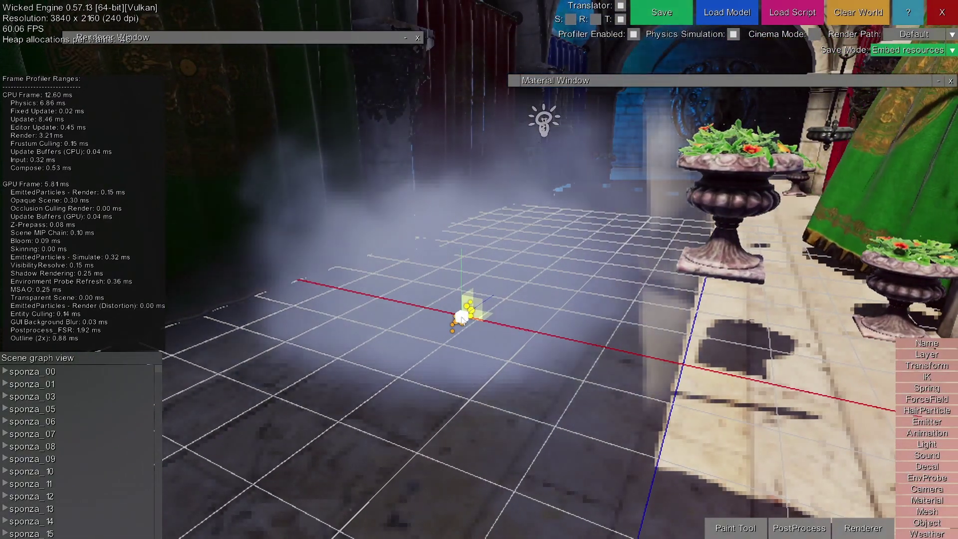
{"action": "left_click_drag", "start_coordinate": [473, 306], "coordinate": [714, 204]}
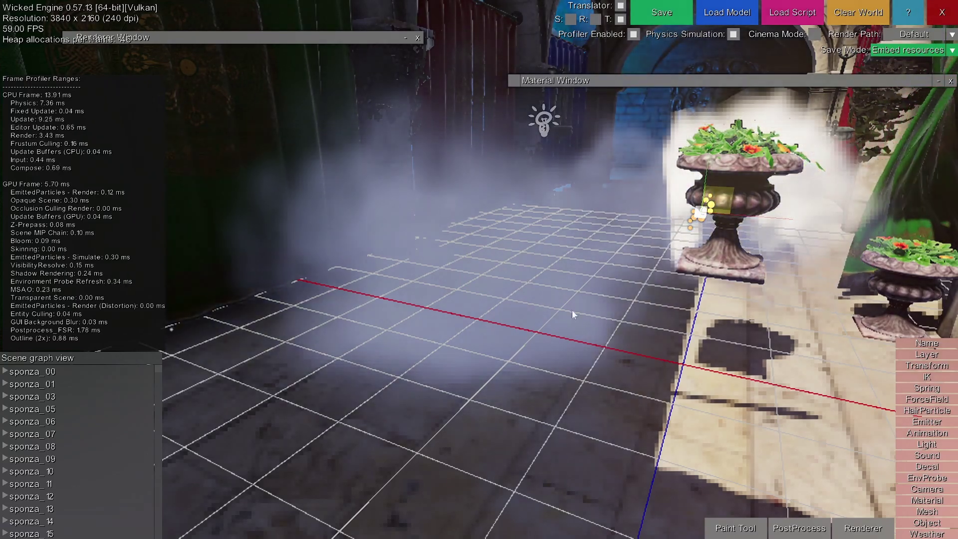
{"action": "key", "text": "a"}
{"action": "middle_click_drag", "start_coordinate": [572, 310], "coordinate": [769, 292]}
{"action": "right_click_drag", "start_coordinate": [424, 285], "coordinate": [451, 111]}
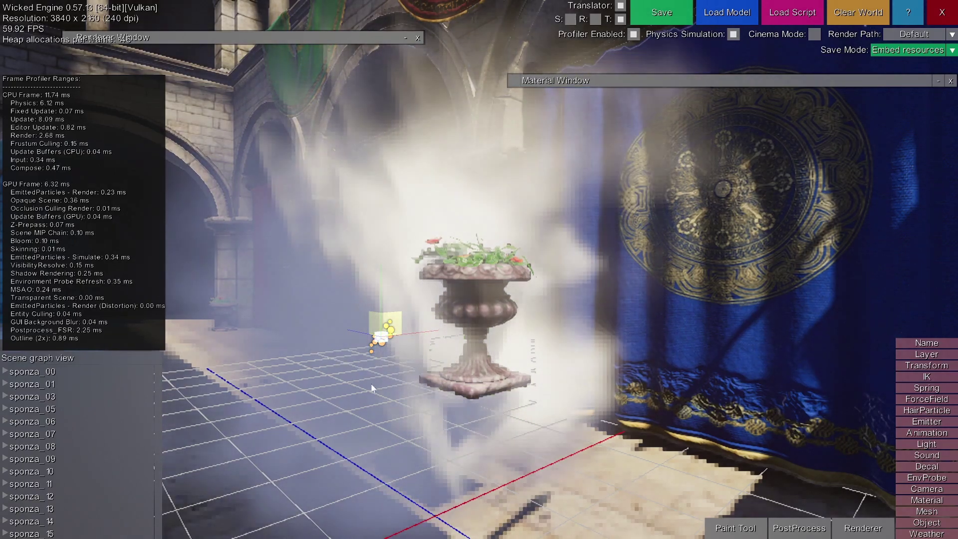
Step: Expand the renderer settings, disable the profiler and move the settings window clear of the frame statistics
{"action": "left_click", "coordinate": [405, 39]}
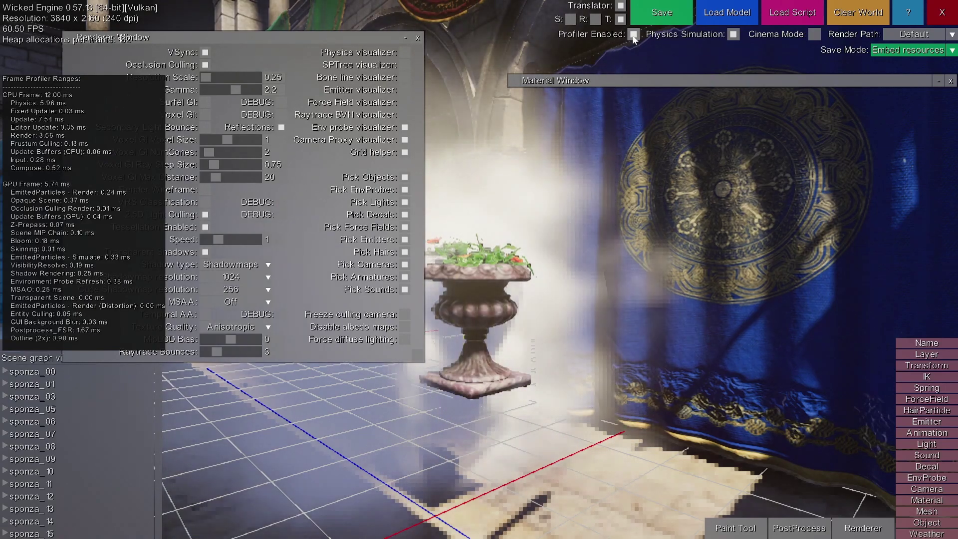
{"action": "left_click", "coordinate": [633, 35]}
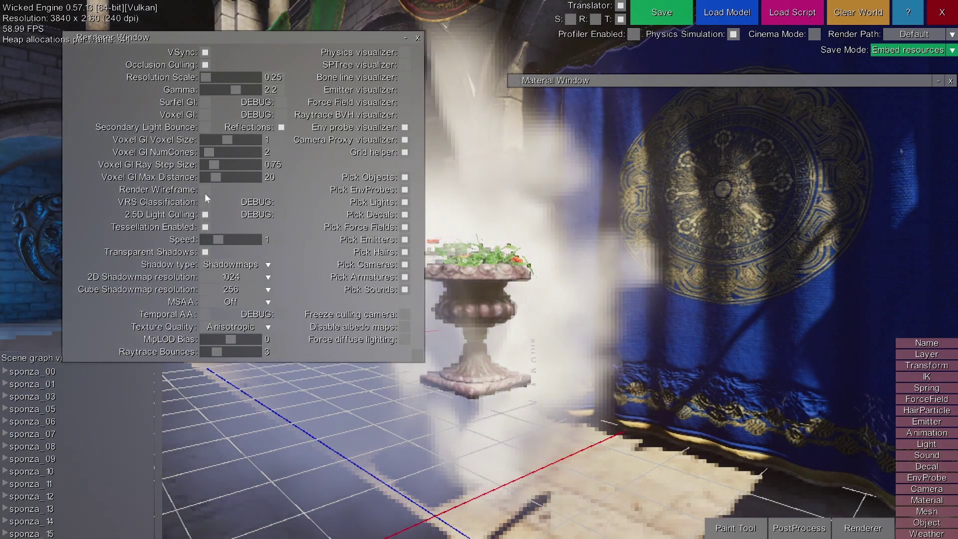
{"action": "left_click_drag", "start_coordinate": [195, 37], "coordinate": [174, 87]}
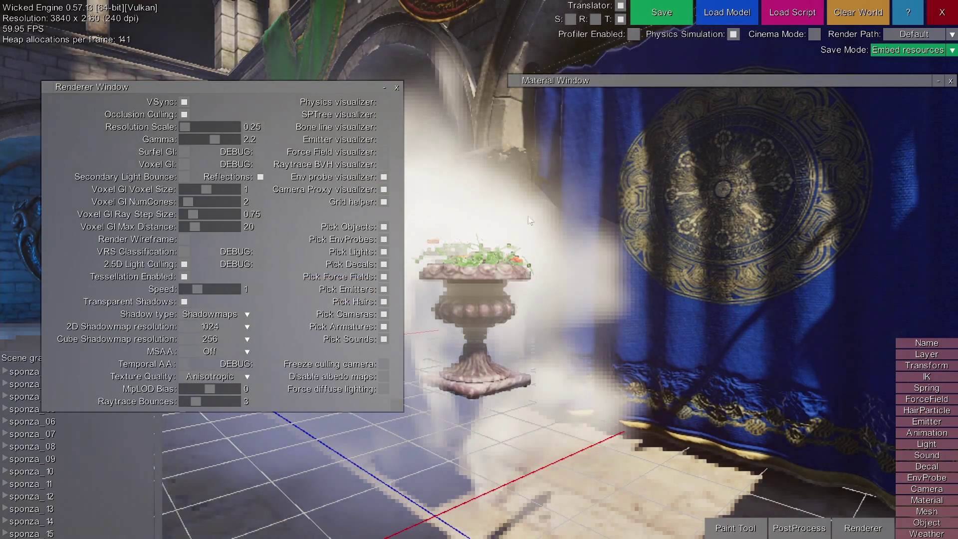
Step: Select the Sponza floor, set its material's shading rate to 1X1 and close the material settings
{"action": "middle_click_drag", "start_coordinate": [736, 221], "coordinate": [93, 202]}
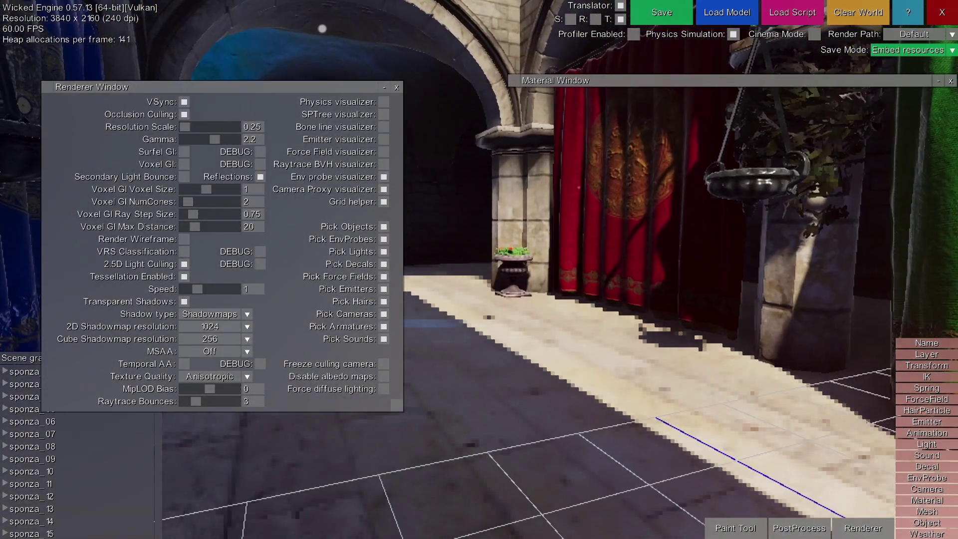
{"action": "middle_click_drag", "start_coordinate": [599, 147], "coordinate": [619, 195]}
{"action": "key", "text": "w"}
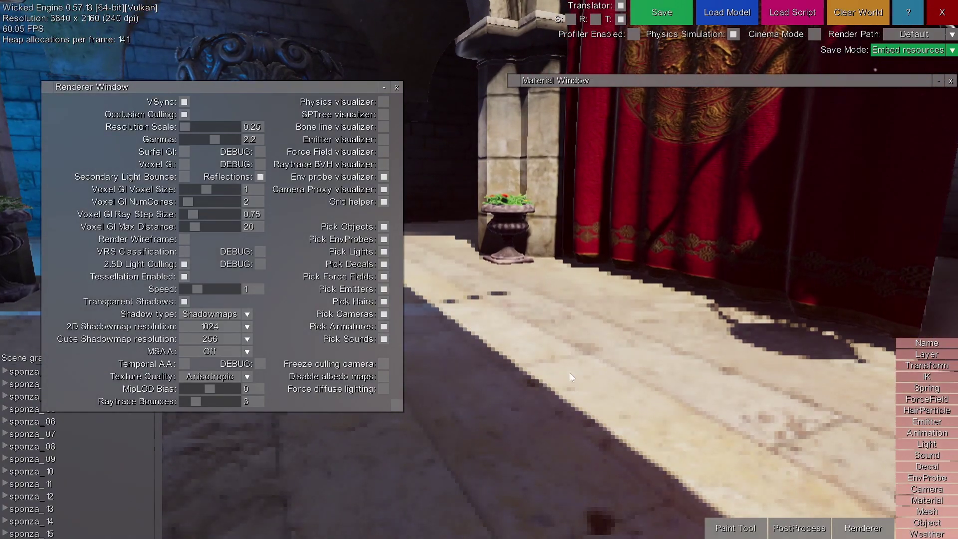
{"action": "left_click", "coordinate": [505, 306]}
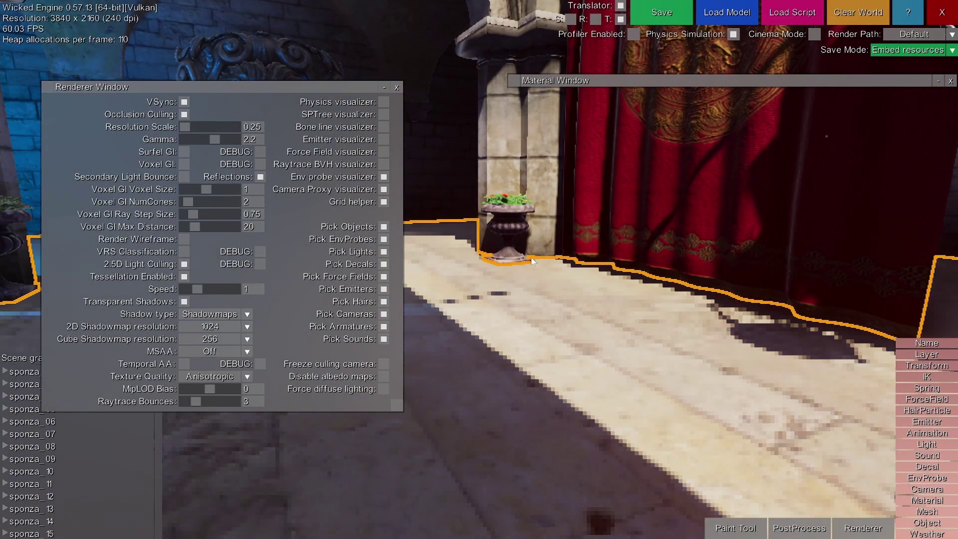
{"action": "left_click", "coordinate": [939, 82]}
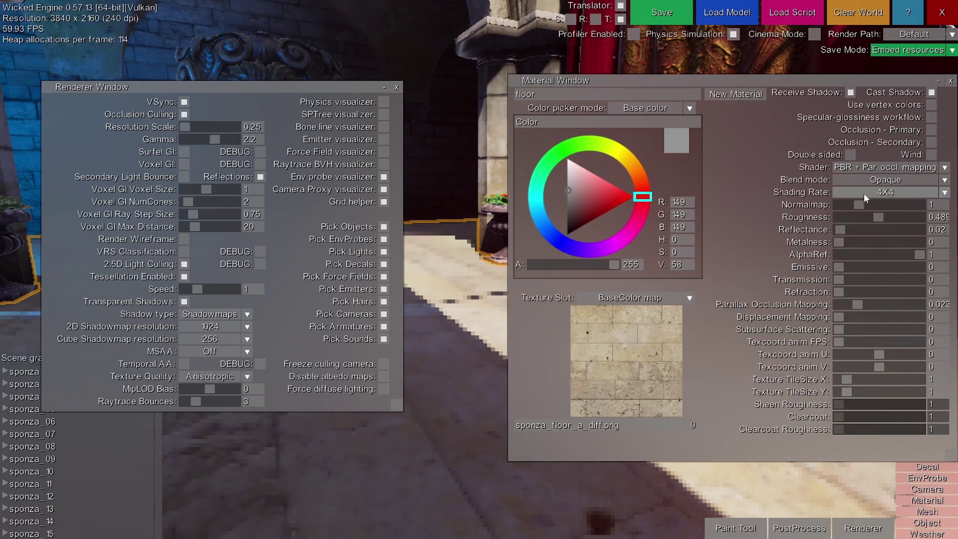
{"action": "left_click", "coordinate": [869, 193]}
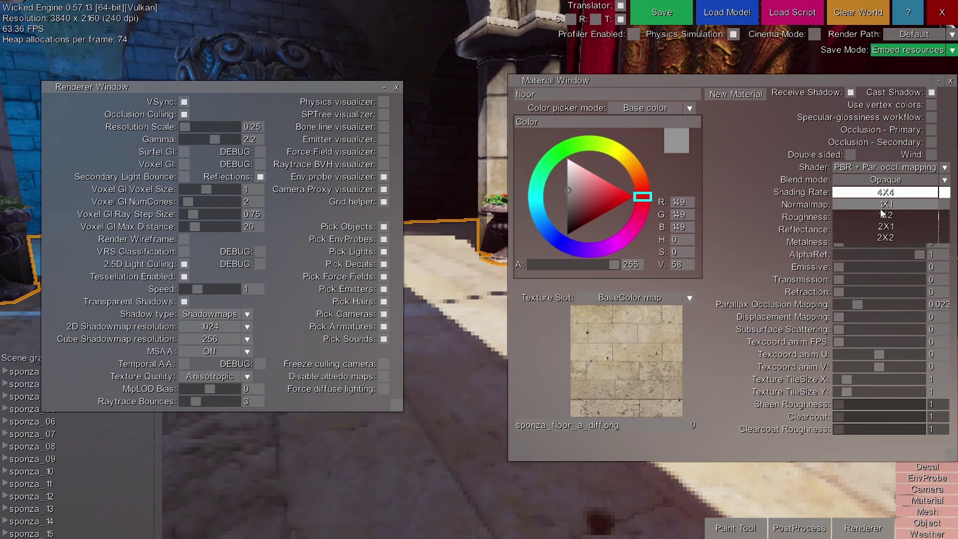
{"action": "left_click", "coordinate": [849, 204]}
{"action": "left_click", "coordinate": [950, 83]}
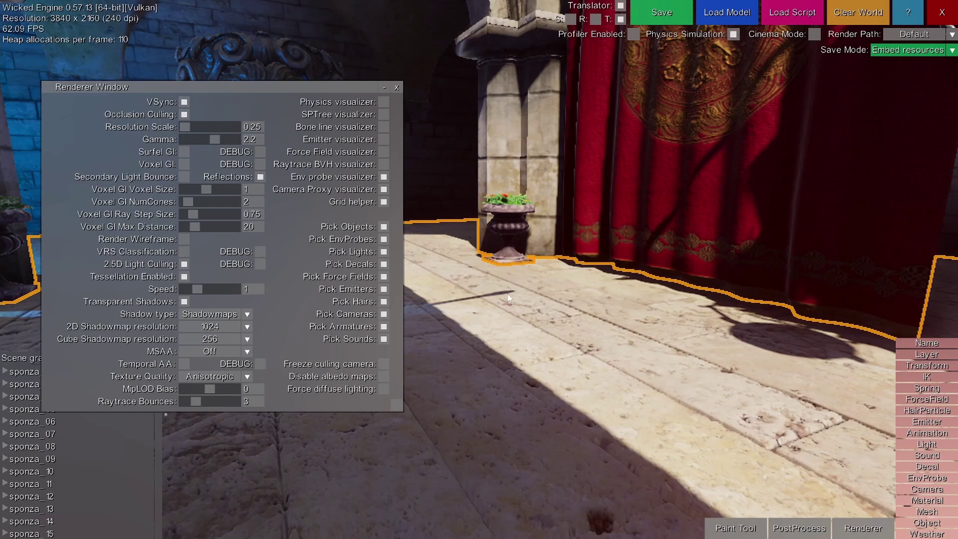
Step: Enable VRS Classification for the renderer with the sunlit and shadowed floor in close view
{"action": "middle_click_drag", "start_coordinate": [583, 278], "coordinate": [504, 239]}
{"action": "key", "text": "w"}
{"action": "right_click_drag", "start_coordinate": [549, 280], "coordinate": [644, 315]}
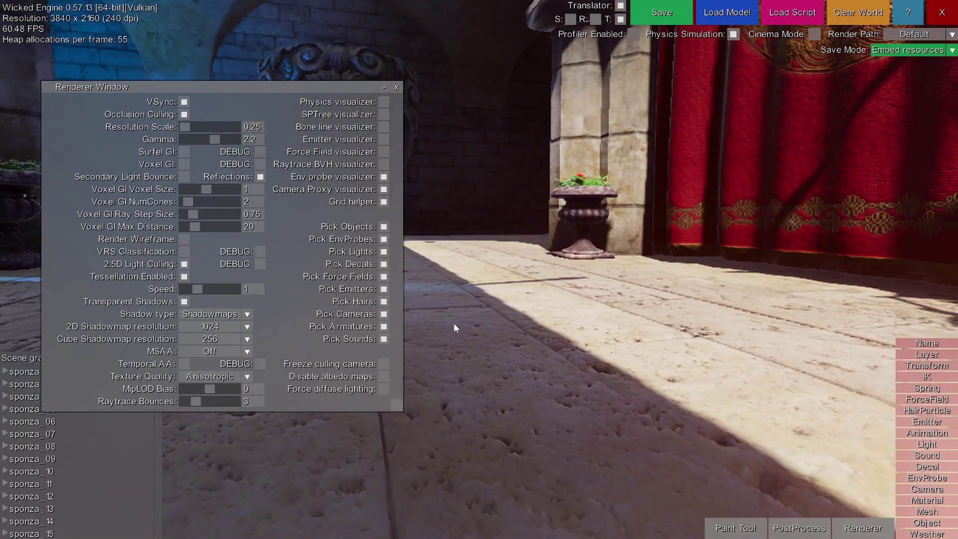
{"action": "left_click", "coordinate": [184, 252]}
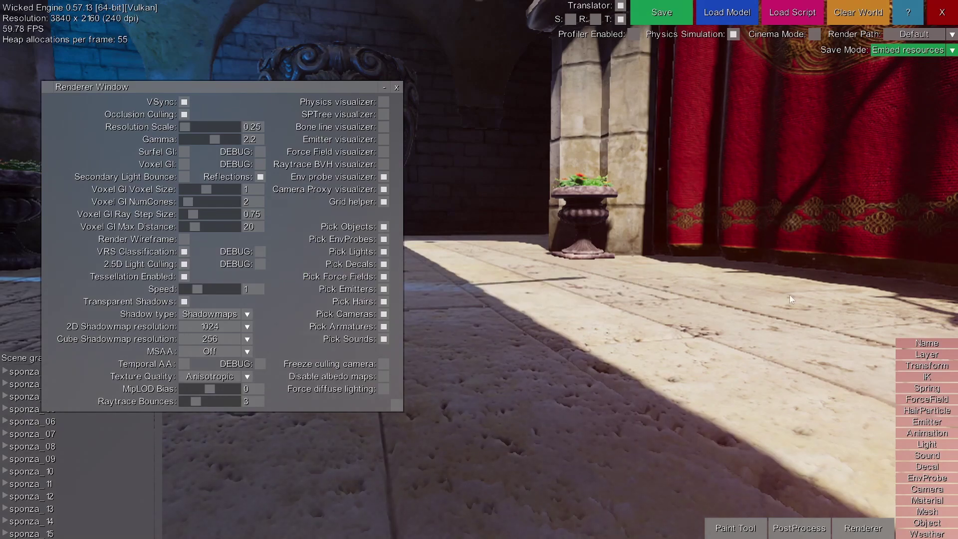
Step: Examine the floor, lion relief and curtains with VRS Classification active while moving and turning the camera
{"action": "key", "text": "w"}
{"action": "middle_click_drag", "start_coordinate": [675, 269], "coordinate": [594, 262]}
{"action": "key", "text": "w"}
{"action": "key", "text": "s"}
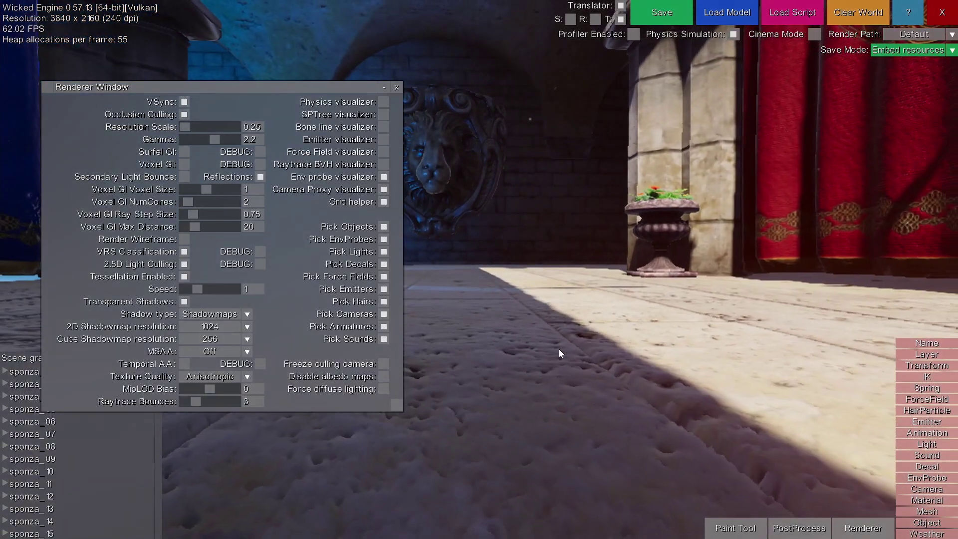
{"action": "key", "text": "w"}
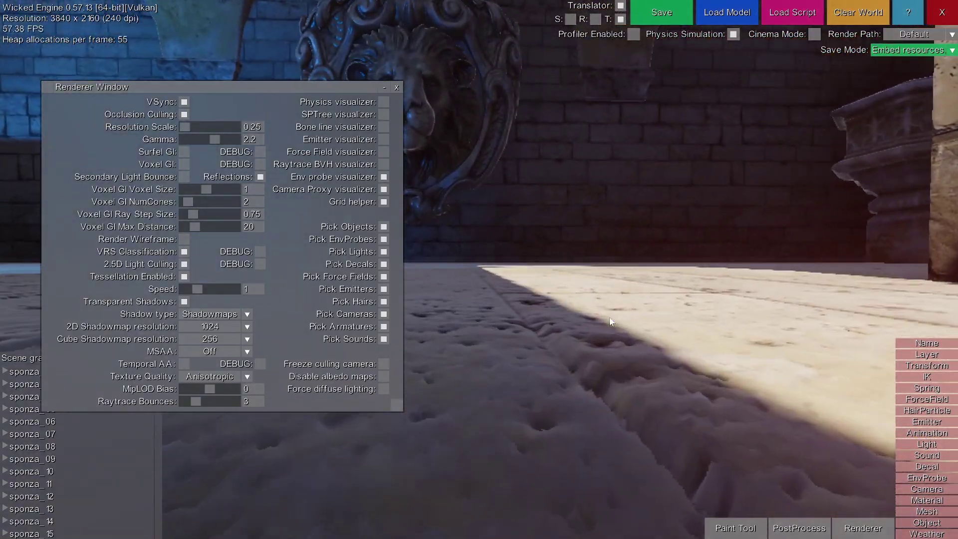
{"action": "mouse_move", "coordinate": [611, 322]}
{"action": "right_mouse_down"}
{"action": "mouse_move", "coordinate": [612, 313]}
{"action": "mouse_move", "coordinate": [556, 382]}
{"action": "mouse_move", "coordinate": [613, 310]}
{"action": "right_mouse_up"}
{"action": "middle_click_drag", "start_coordinate": [611, 305], "coordinate": [660, 332]}
{"action": "key", "text": "w"}
{"action": "right_click_drag", "start_coordinate": [661, 336], "coordinate": [626, 323]}
{"action": "right_click_drag", "start_coordinate": [529, 320], "coordinate": [719, 327]}
{"action": "middle_click_drag", "start_coordinate": [537, 309], "coordinate": [619, 248]}
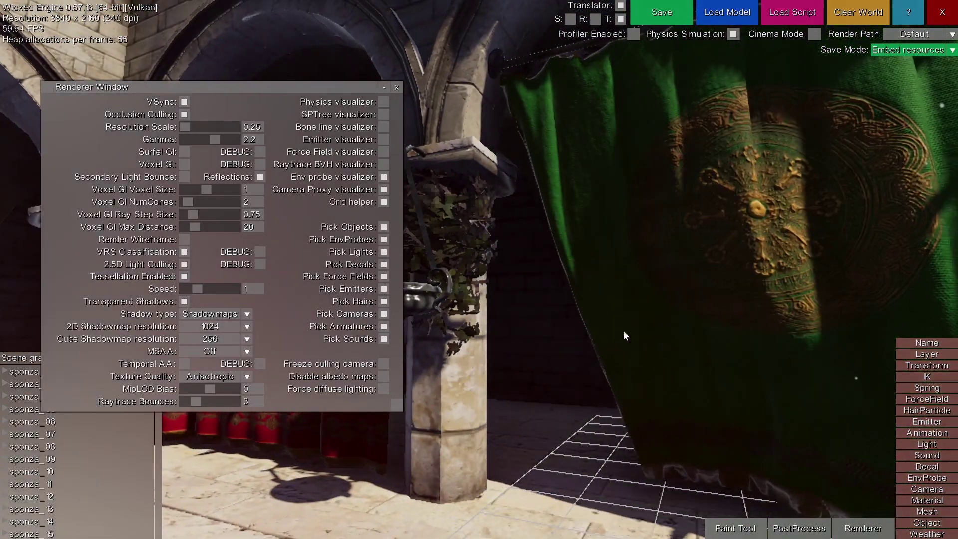
{"action": "middle_click_drag", "start_coordinate": [619, 247], "coordinate": [499, 274]}
{"action": "key", "text": "w"}
{"action": "key", "text": "s"}
{"action": "mouse_move", "coordinate": [803, 380]}
{"action": "middle_mouse_down"}
{"action": "mouse_move", "coordinate": [838, 414]}
{"action": "mouse_move", "coordinate": [804, 380]}
{"action": "middle_mouse_up"}
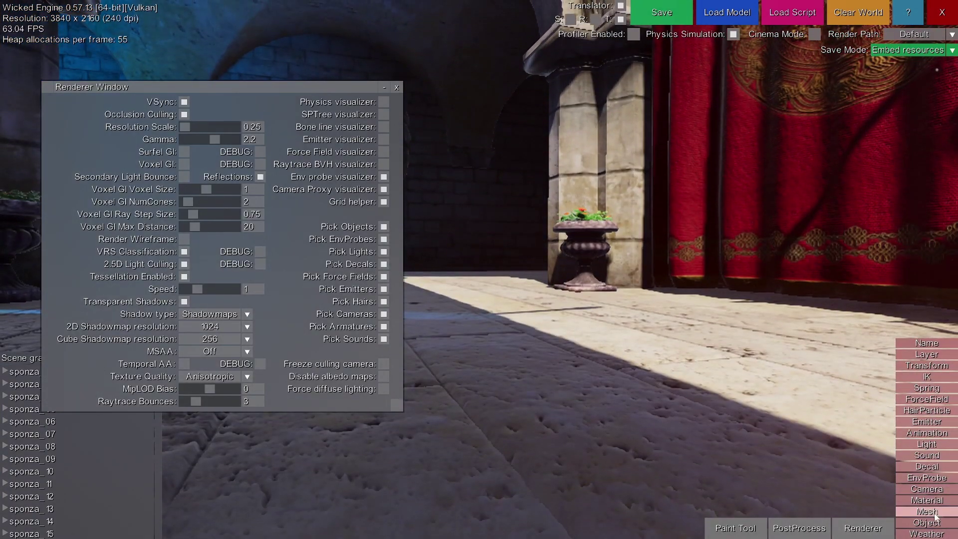
Step: Open the camera settings, lower the movement speed and collapse the settings window
{"action": "left_click", "coordinate": [931, 492]}
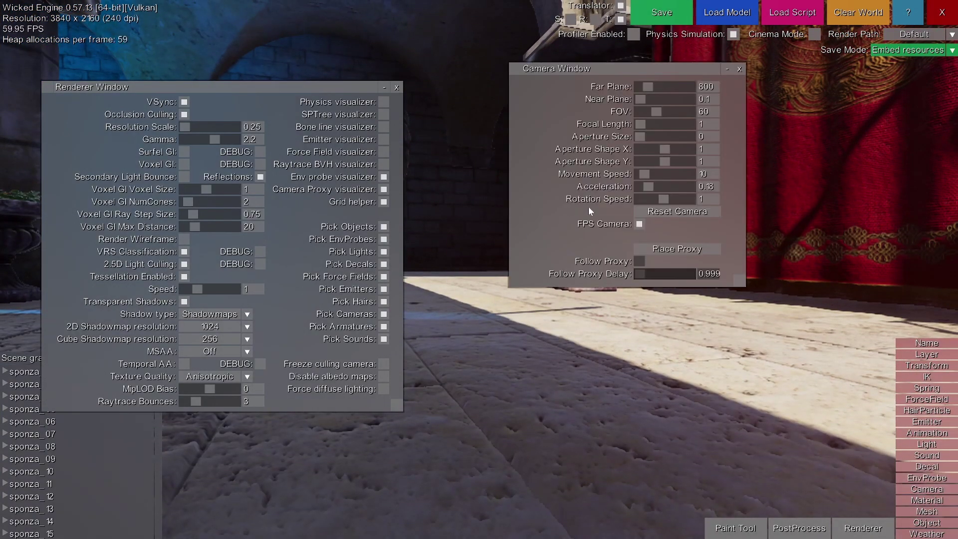
{"action": "left_click_drag", "start_coordinate": [645, 174], "coordinate": [640, 174]}
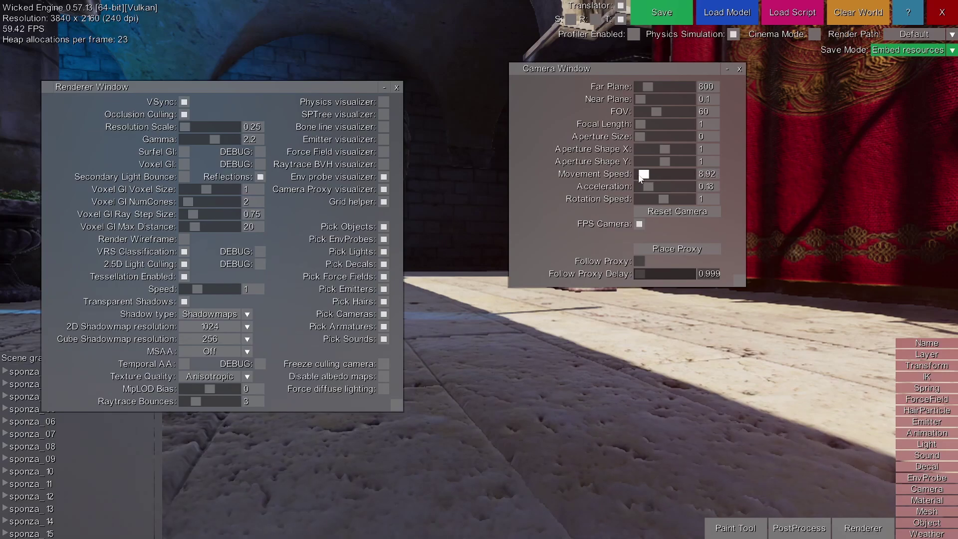
{"action": "left_click", "coordinate": [727, 69]}
Step: Examine how the floor's shading detail changes while the camera moves back and forth in front of the lion relief
{"action": "key", "text": "w"}
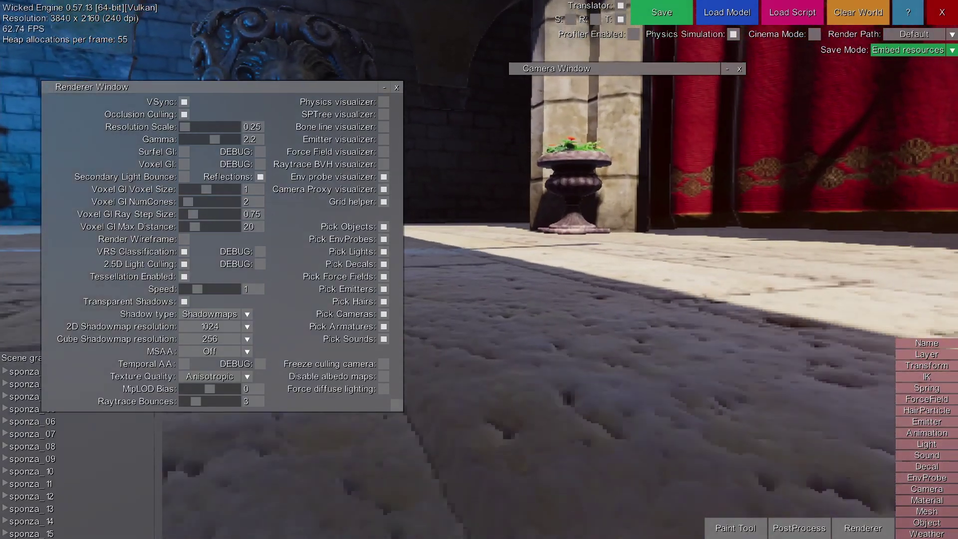
{"action": "key", "text": "s"}
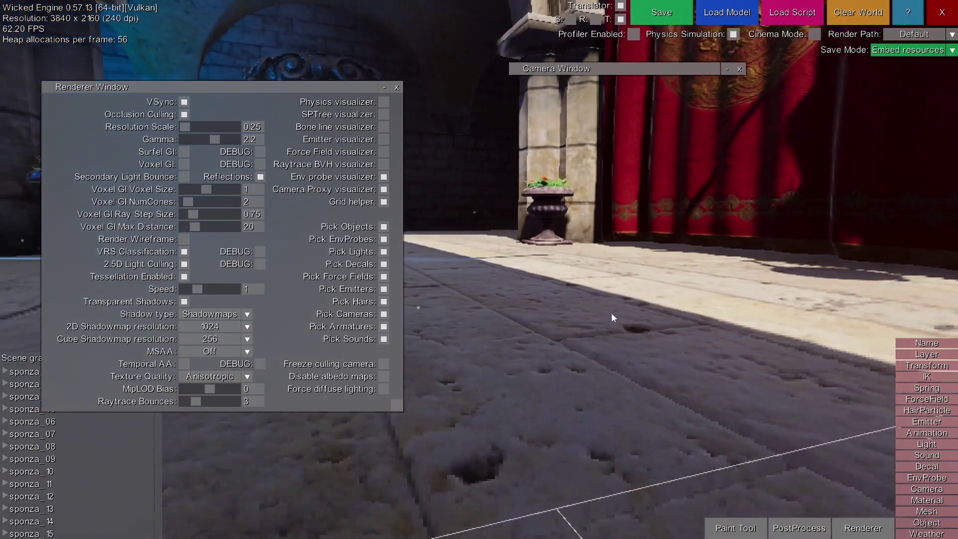
{"action": "middle_click_drag", "start_coordinate": [610, 350], "coordinate": [614, 340]}
{"action": "key", "text": "w"}
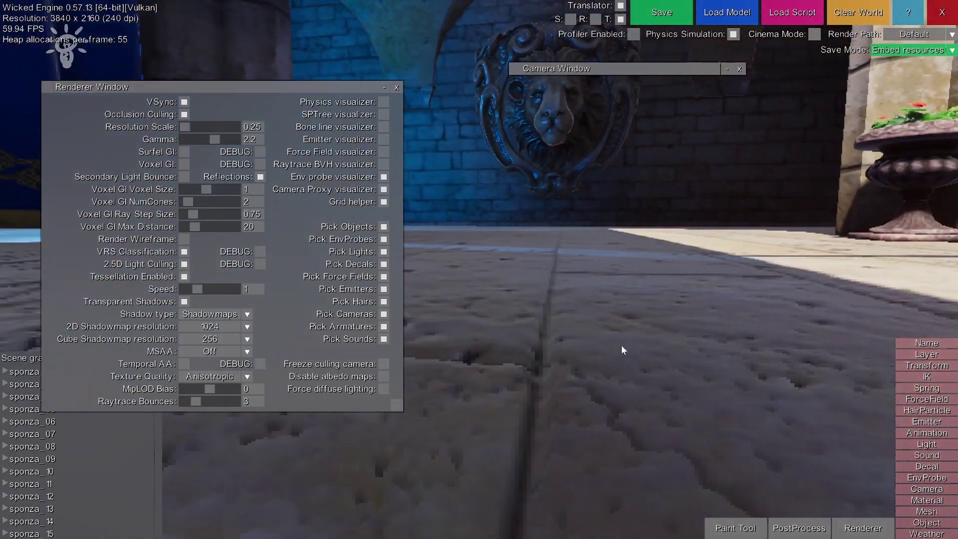
{"action": "key", "text": "s"}
{"action": "key", "text": "s"}
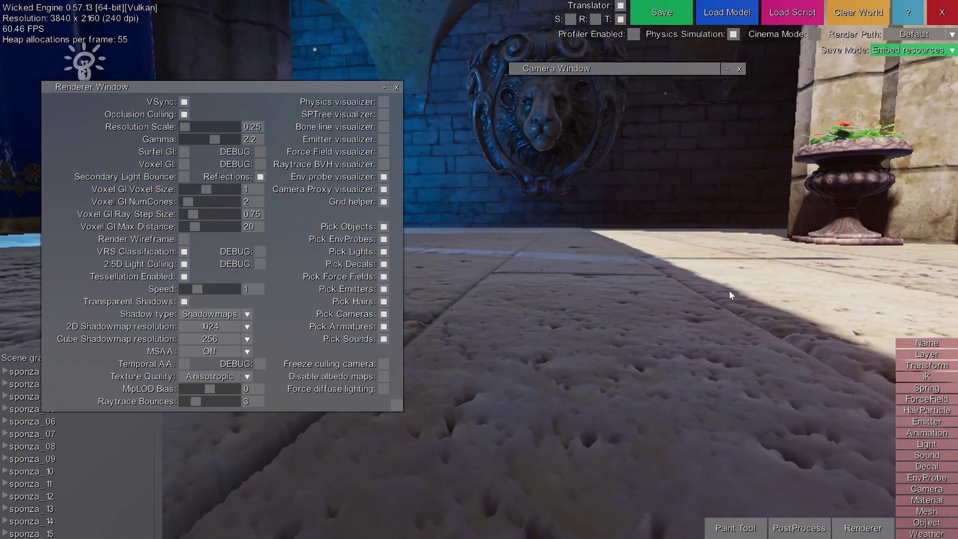
{"action": "key", "text": "w"}
{"action": "key", "text": "a"}
{"action": "middle_click_drag", "start_coordinate": [574, 382], "coordinate": [410, 382]}
{"action": "middle_click_drag", "start_coordinate": [443, 284], "coordinate": [719, 272]}
{"action": "key", "text": "s"}
{"action": "key", "text": "s"}
{"action": "key", "text": "w"}
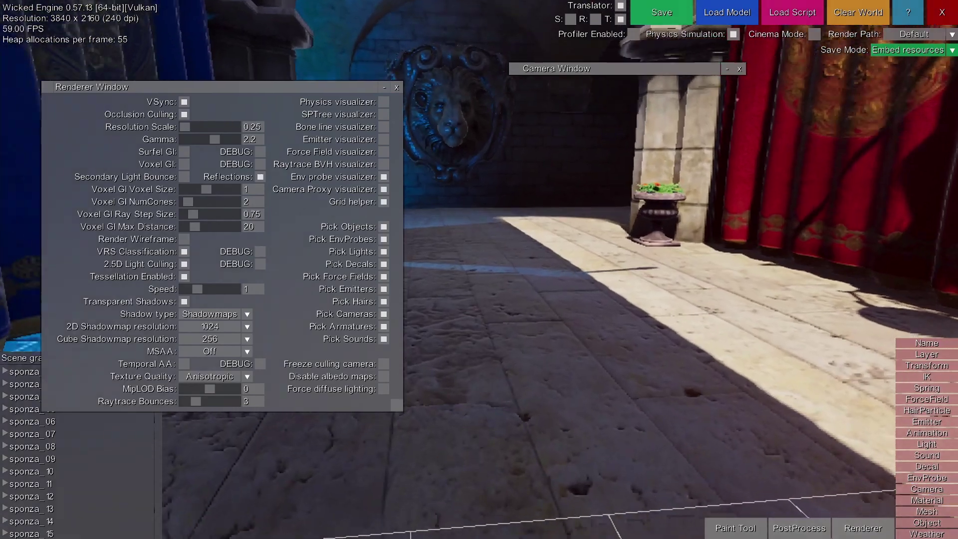
{"action": "key", "text": "s"}
{"action": "middle_click_drag", "start_coordinate": [637, 360], "coordinate": [549, 415]}
{"action": "key", "text": "w"}
{"action": "key", "text": "s"}
{"action": "key", "text": "w"}
{"action": "key", "text": "s"}
{"action": "key", "text": "w"}
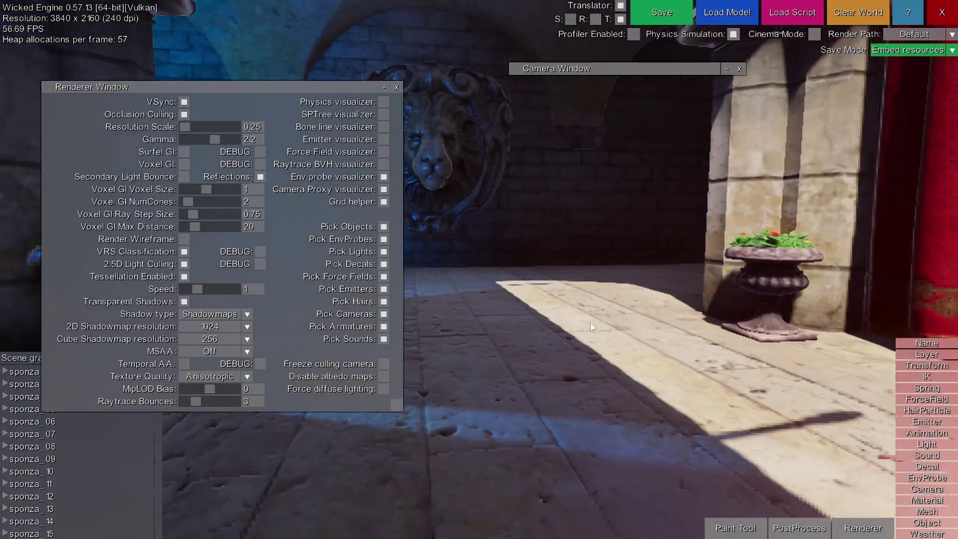
{"action": "key", "text": "w"}
{"action": "key", "text": "s"}
{"action": "key", "text": "e"}
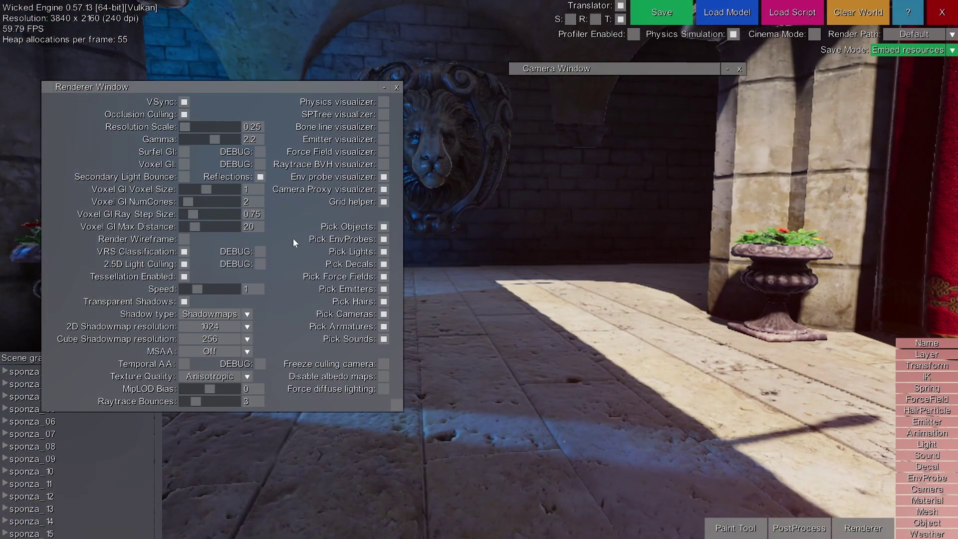
Step: Show the VRS Classification debug overlay, collapse the renderer settings and inspect the tiles over the smoke and surroundings
{"action": "left_click", "coordinate": [262, 251]}
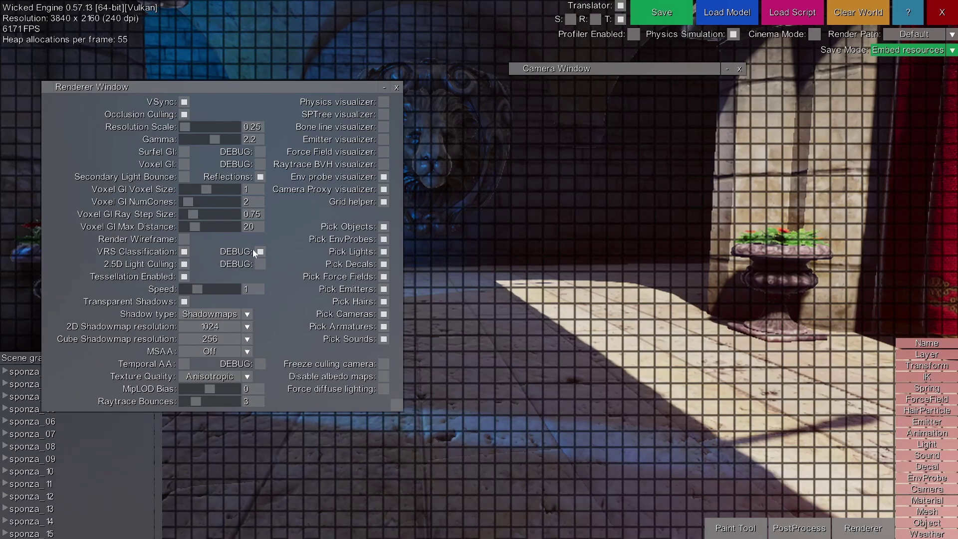
{"action": "left_click", "coordinate": [384, 88]}
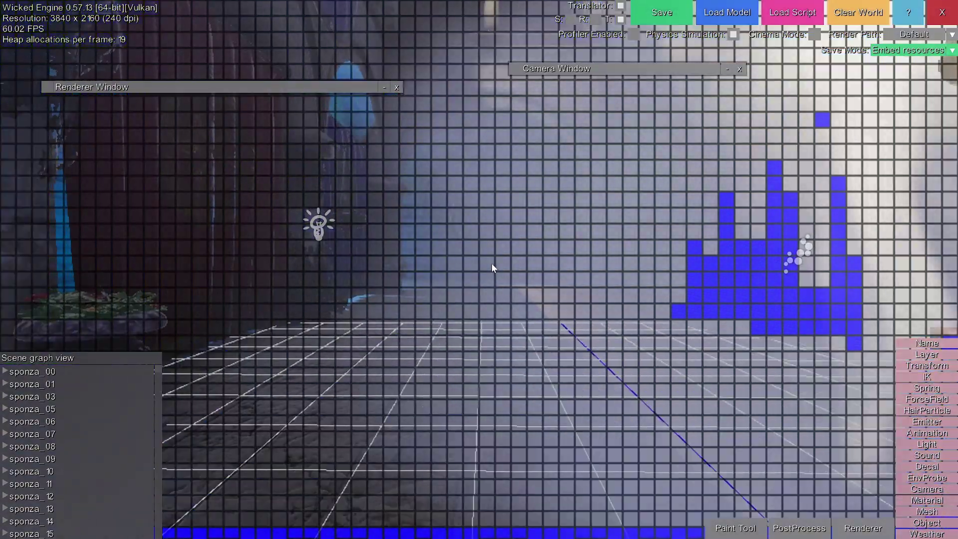
{"action": "key", "text": "w"}
{"action": "right_click_drag", "start_coordinate": [488, 269], "coordinate": [397, 240]}
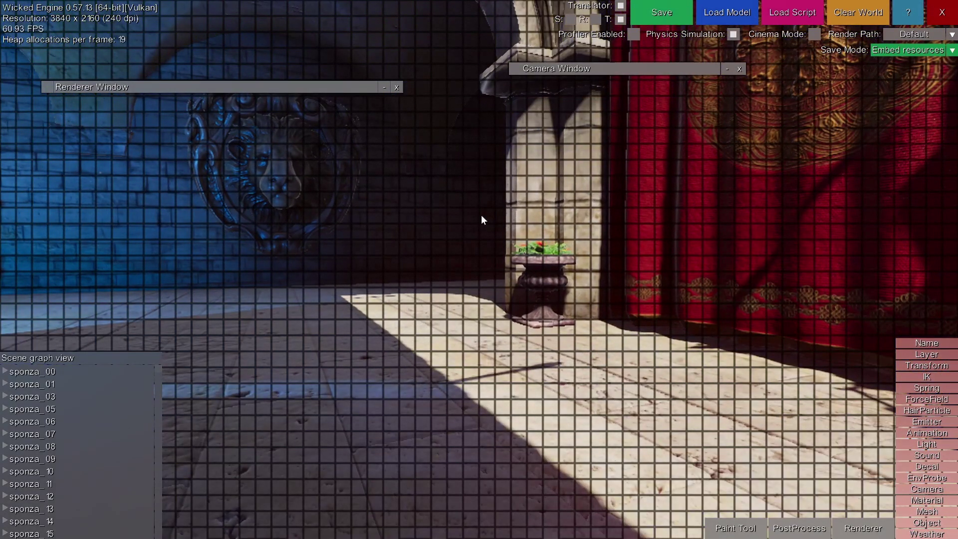
Step: Turn off the VRS Classification debug overlay and collapse the renderer settings again
{"action": "left_click", "coordinate": [385, 86]}
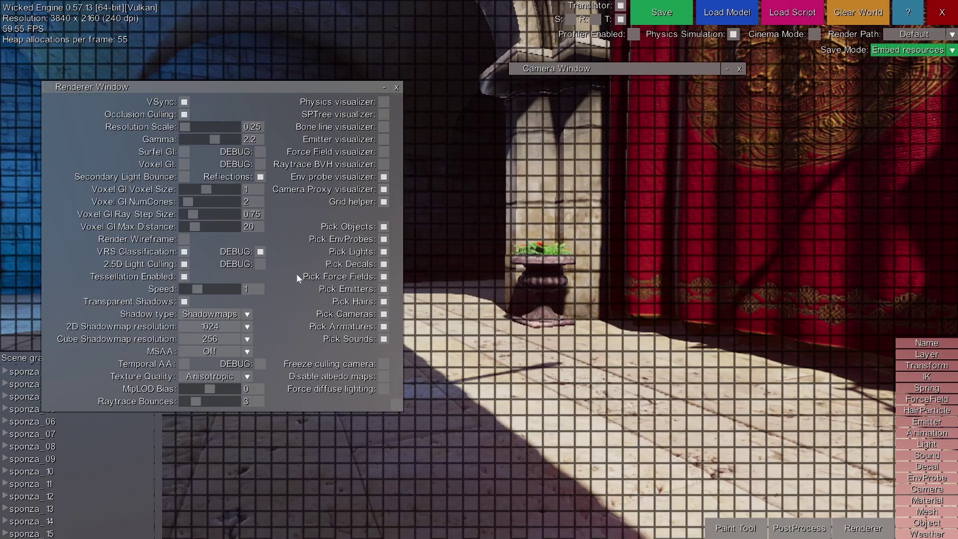
{"action": "left_click", "coordinate": [261, 252]}
{"action": "left_click", "coordinate": [384, 87]}
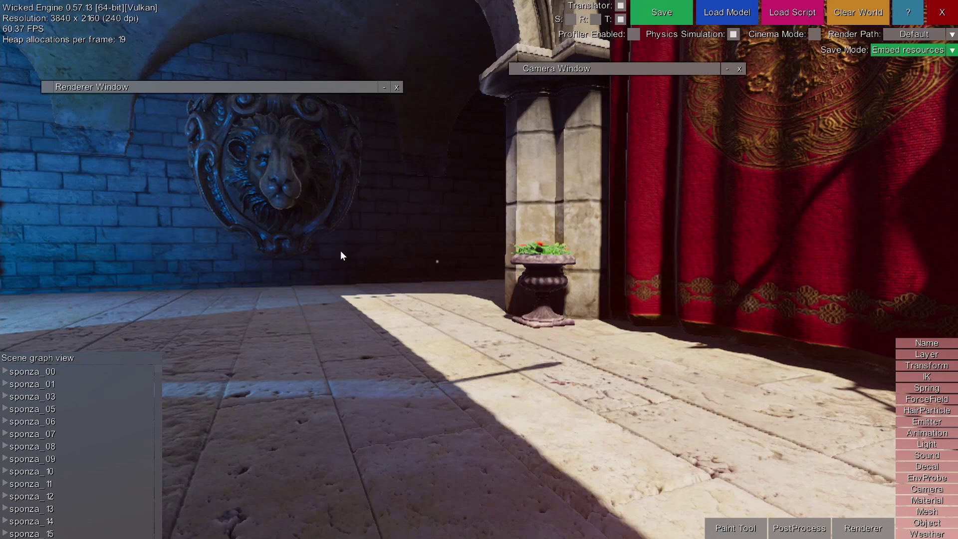
Step: Enable MotionBlur in the post-processing settings and examine the blur while moving back and forth in front of the lion relief
{"action": "left_click", "coordinate": [799, 528]}
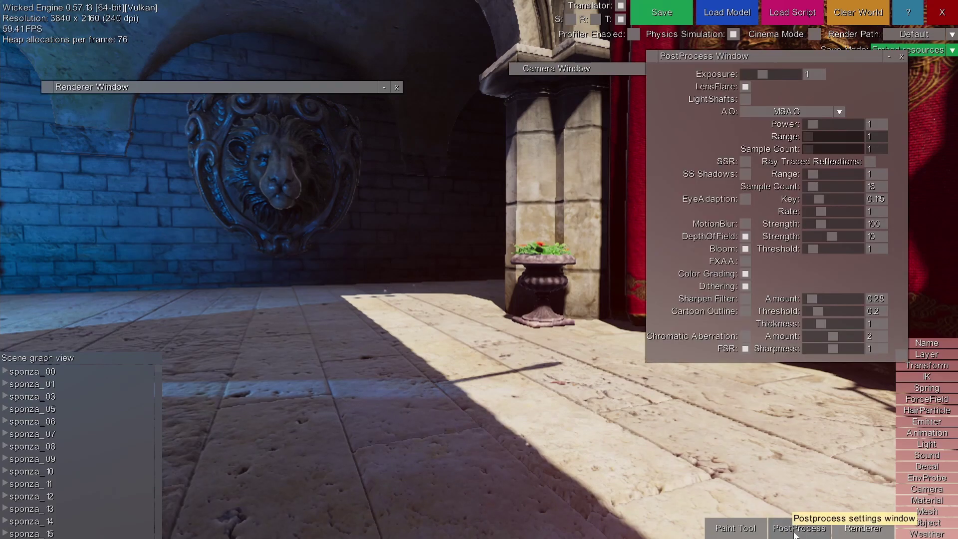
{"action": "left_click", "coordinate": [746, 224]}
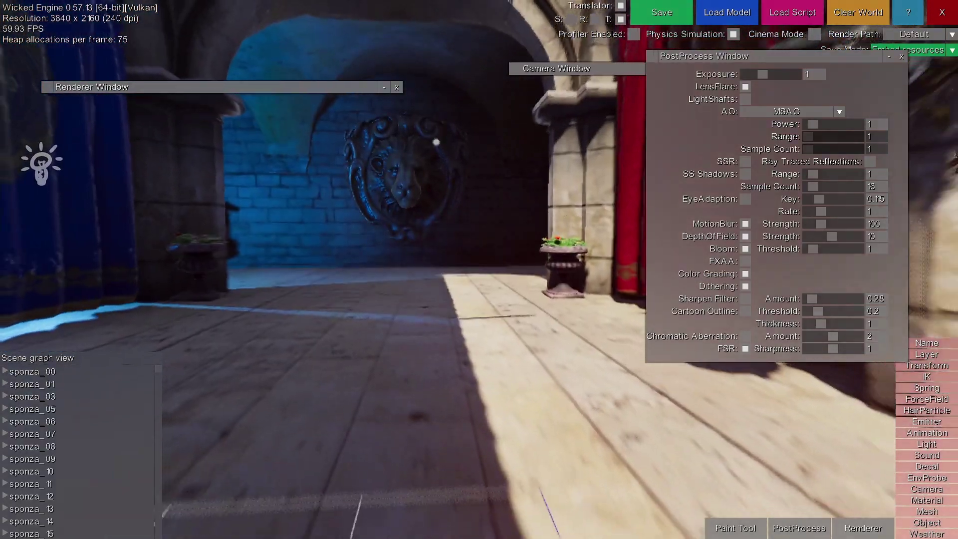
{"action": "key", "text": "w"}
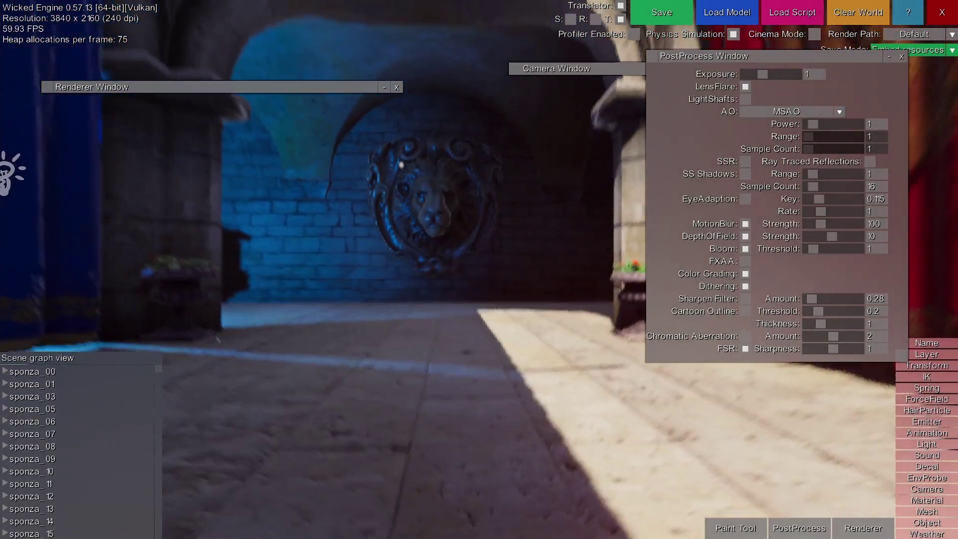
{"action": "key", "text": "w"}
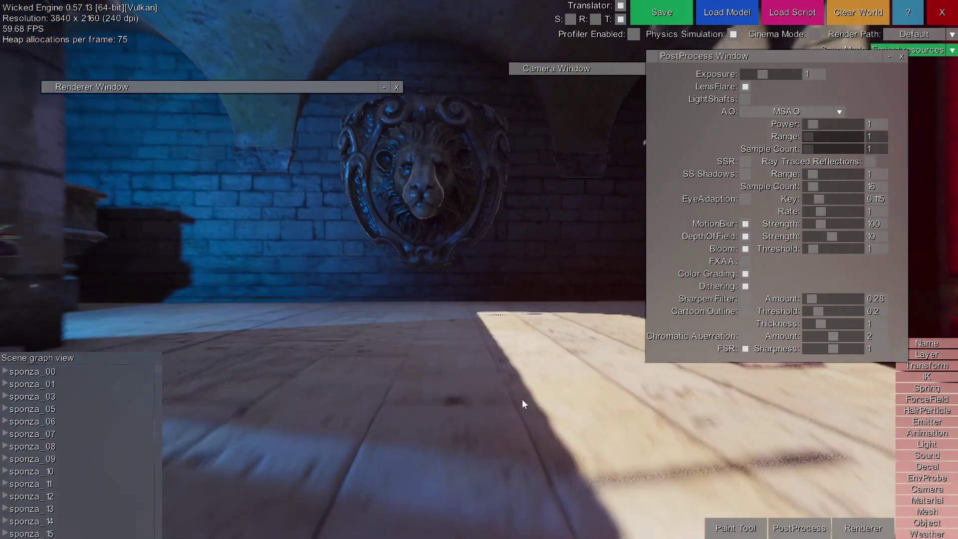
{"action": "key", "text": "s"}
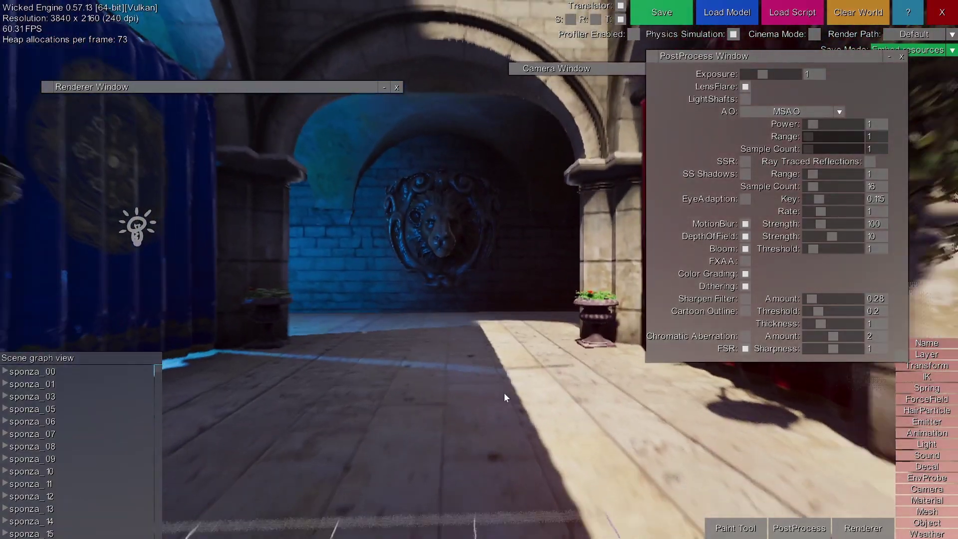
{"action": "key", "text": "s"}
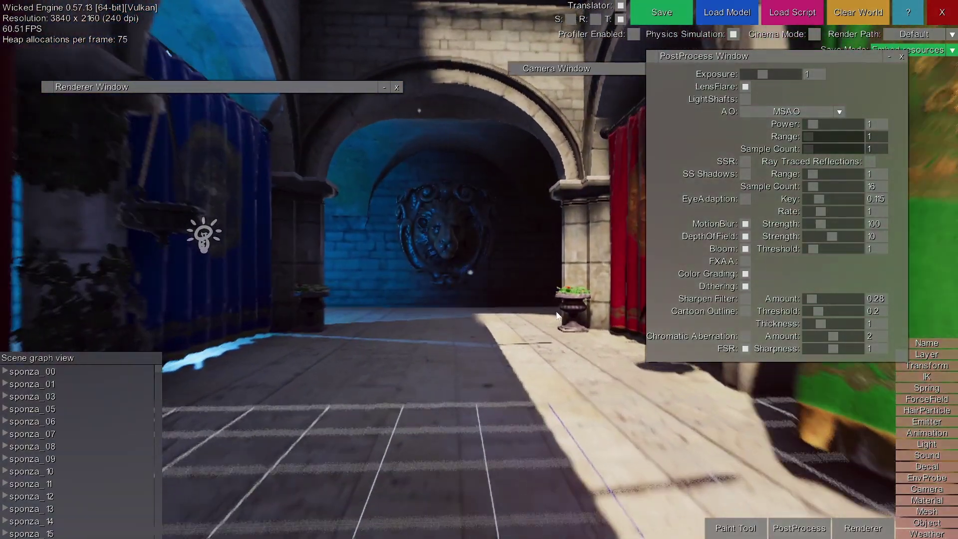
{"action": "key", "text": "w"}
{"action": "key", "text": "a"}
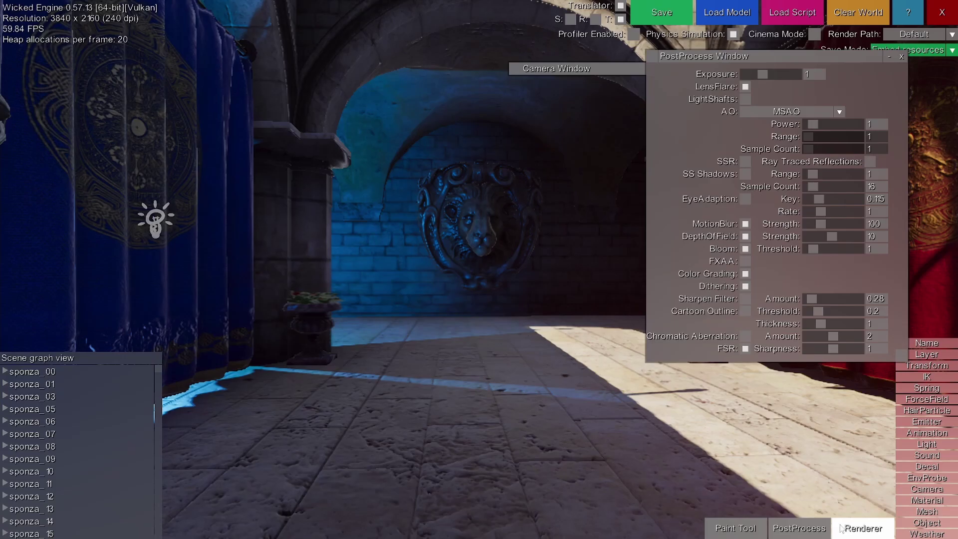
Step: Set the Resolution Scale to 1 in the renderer settings and collapse that window
{"action": "left_click", "coordinate": [863, 528]}
{"action": "left_click_drag", "start_coordinate": [191, 131], "coordinate": [204, 127]}
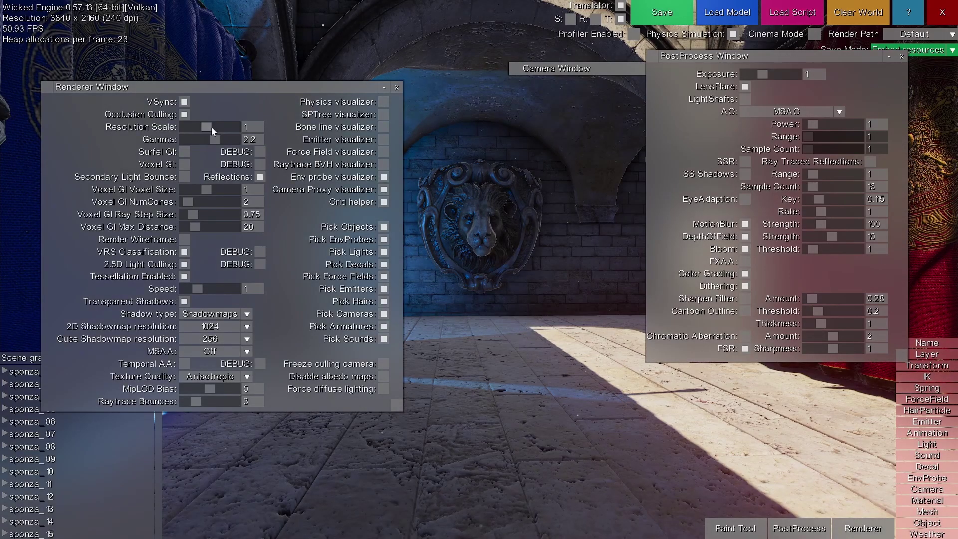
{"action": "left_click", "coordinate": [384, 88]}
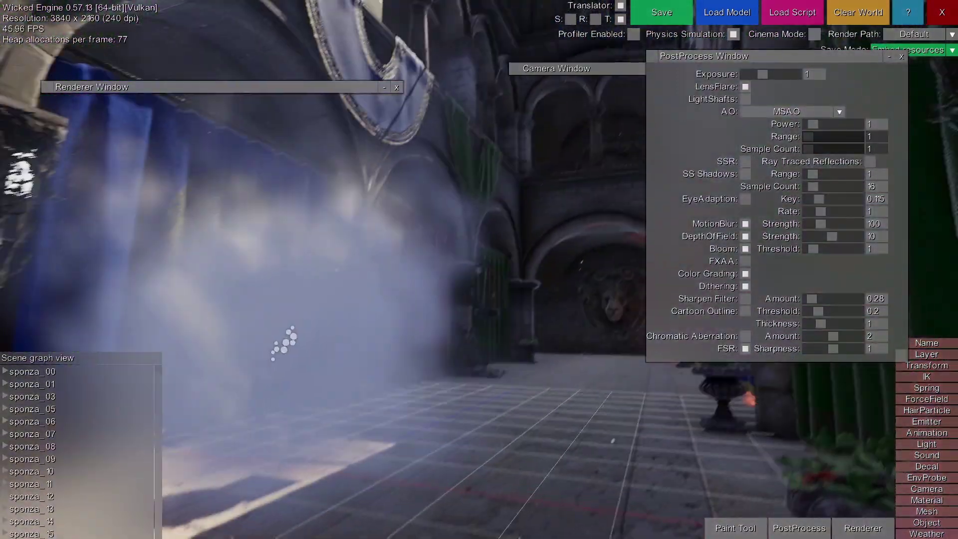
Step: Fly quickly through the Sponza courtyard and arcades to examine the image quality with motion blur enabled
{"action": "key", "text": "w"}
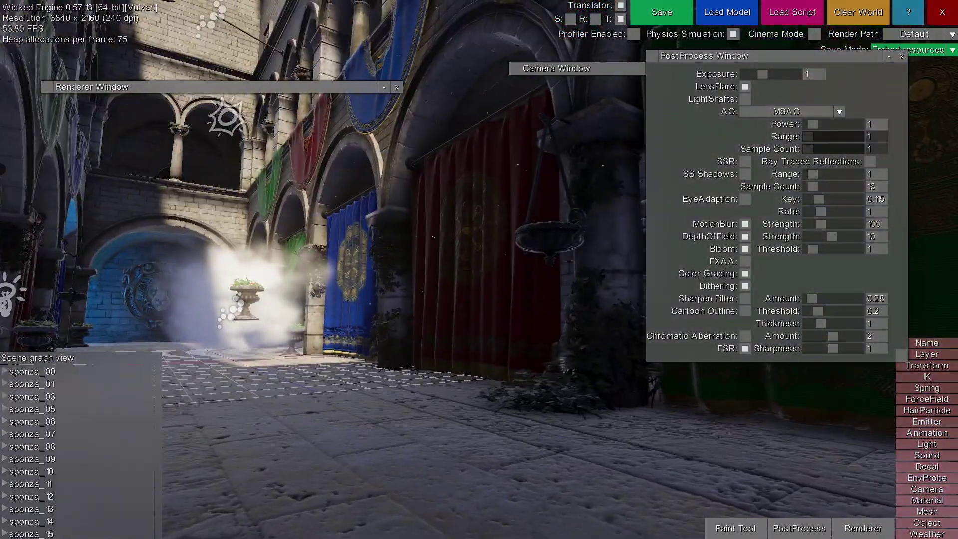
{"action": "key", "text": "w"}
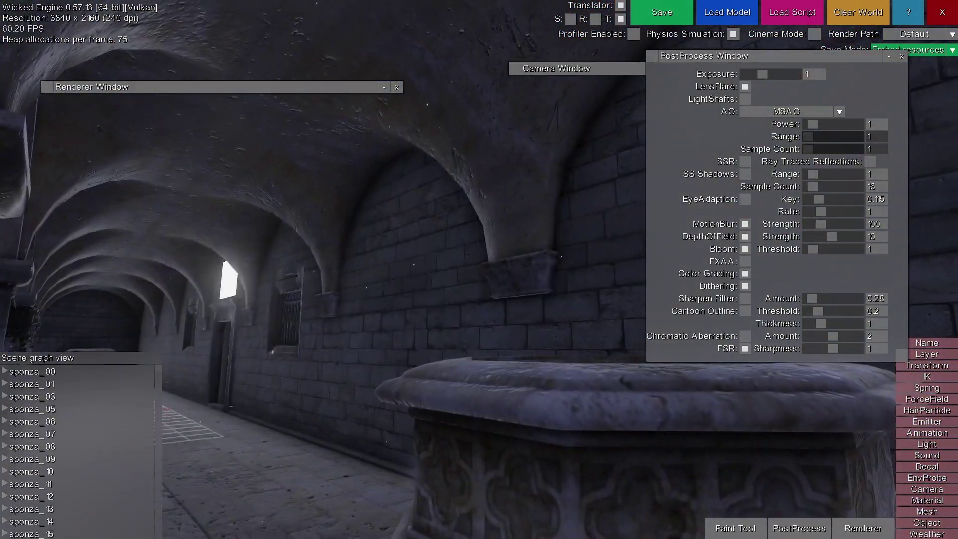
{"action": "key", "text": "w"}
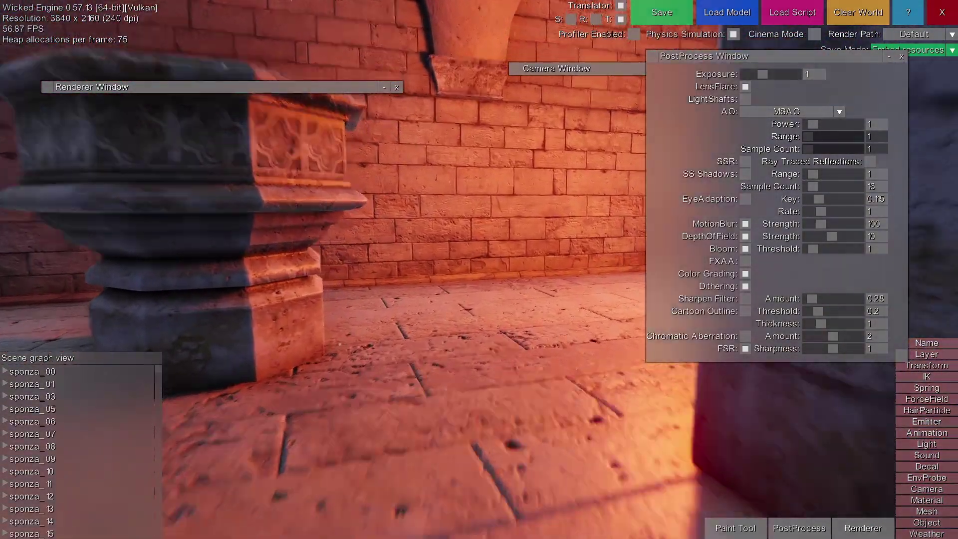
{"action": "key", "text": "w"}
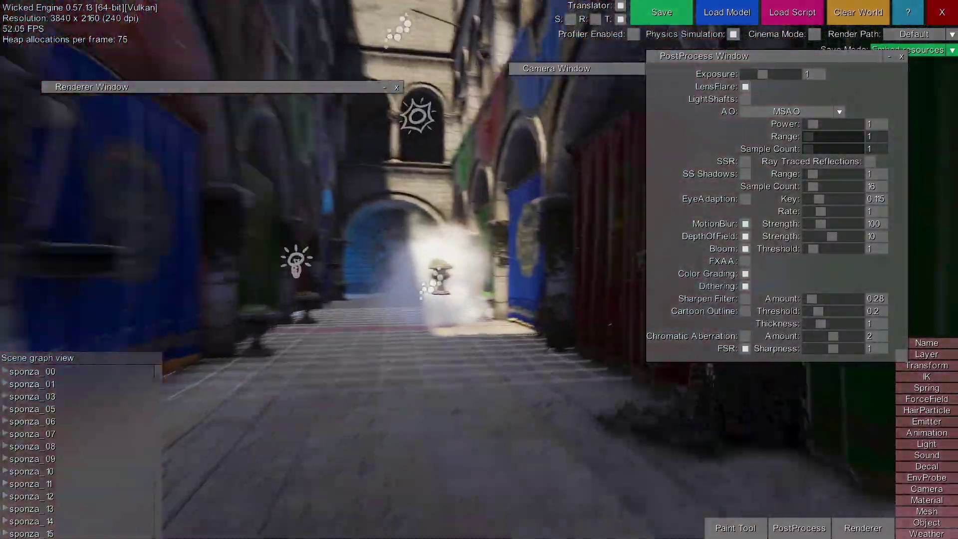
{"action": "key", "text": "w"}
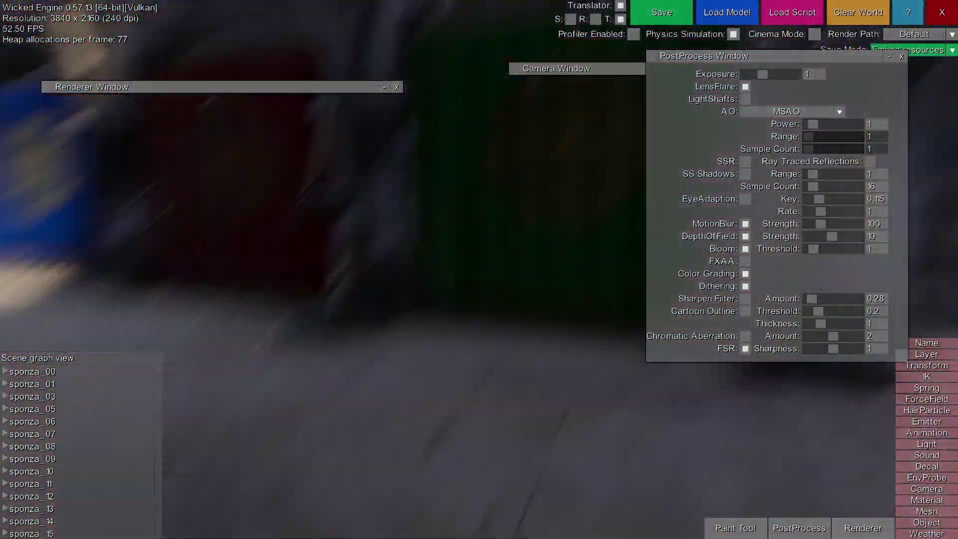
{"action": "key", "text": "a"}
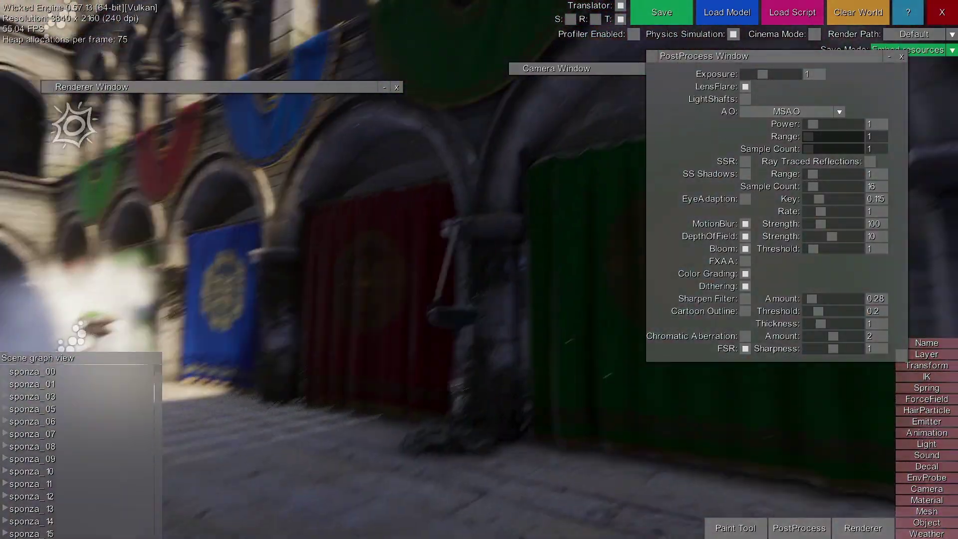
{"action": "mouse_move", "coordinate": [462, 378]}
{"action": "middle_mouse_down"}
{"action": "mouse_move", "coordinate": [698, 379]}
{"action": "mouse_move", "coordinate": [349, 379]}
{"action": "mouse_move", "coordinate": [462, 379]}
{"action": "middle_mouse_up"}
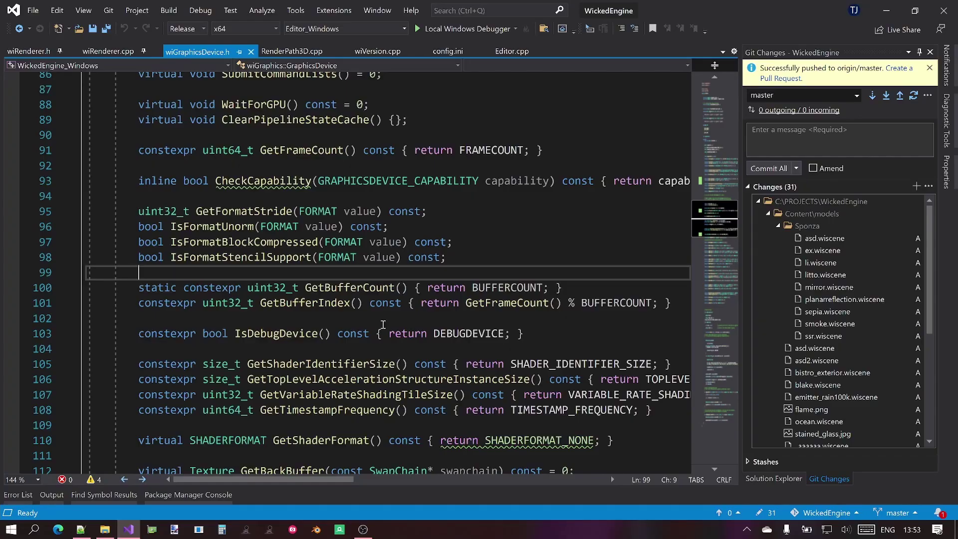
Step: Switch to Visual Studio and locate the BindShadingRate function in wiGraphicsDevice.h by searching for "bindshadingrate"
{"action": "scroll", "coordinate": [562, 240], "scroll_direction": "up", "scroll_amount": 8}
{"action": "scroll", "coordinate": [554, 235], "scroll_direction": "down", "scroll_amount": 20}
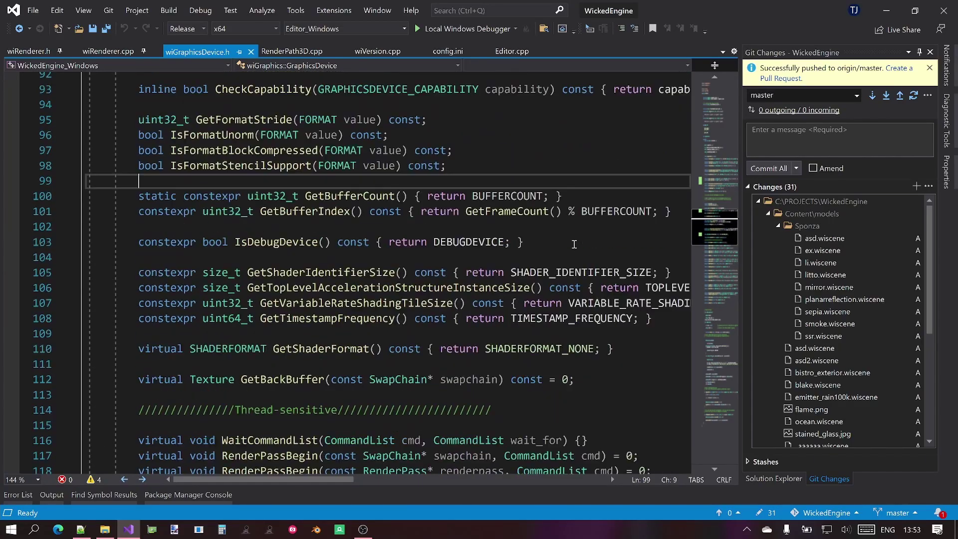
{"action": "scroll", "coordinate": [548, 232], "scroll_direction": "up", "scroll_amount": 2}
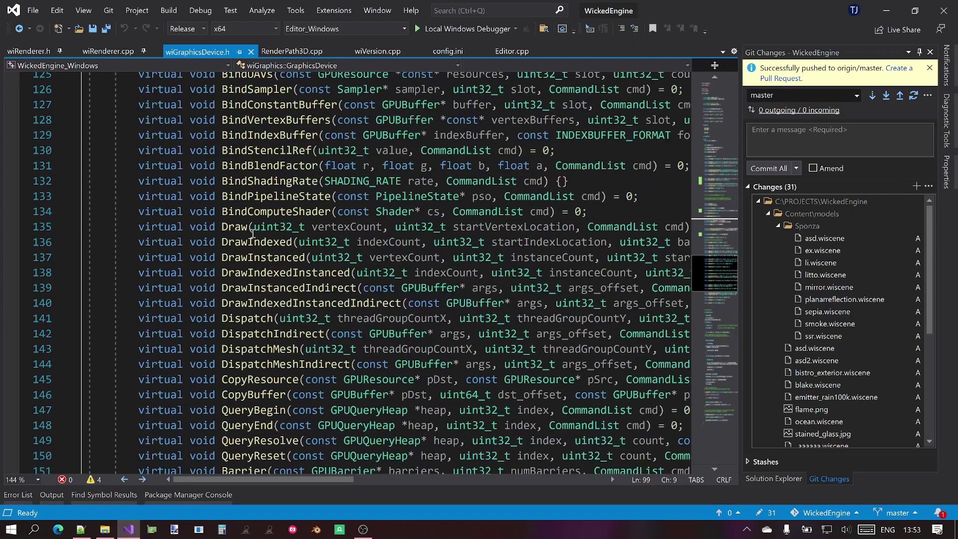
{"action": "left_click", "coordinate": [295, 349]}
{"action": "key", "text": "ctrl+f"}
{"action": "type", "text": "bind"}
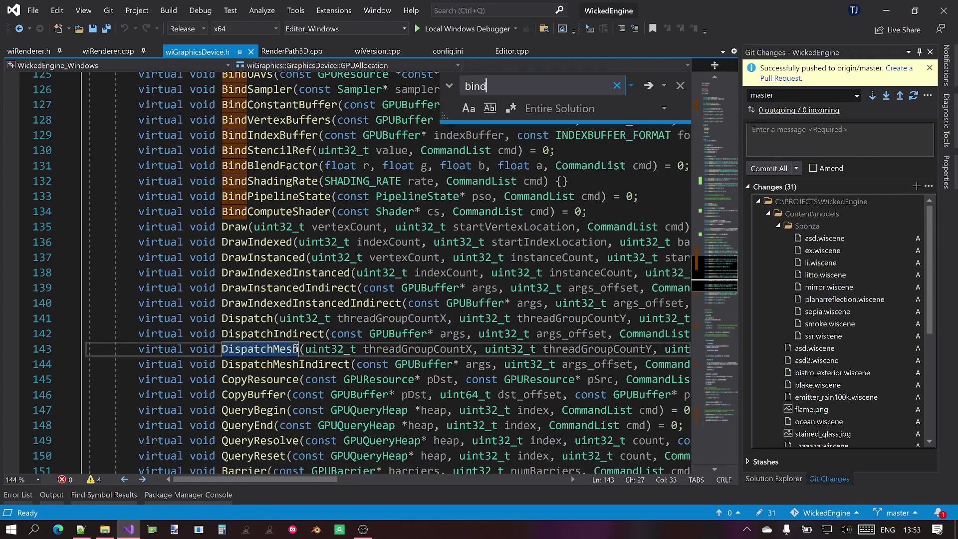
{"action": "type", "text": "shadingra"}
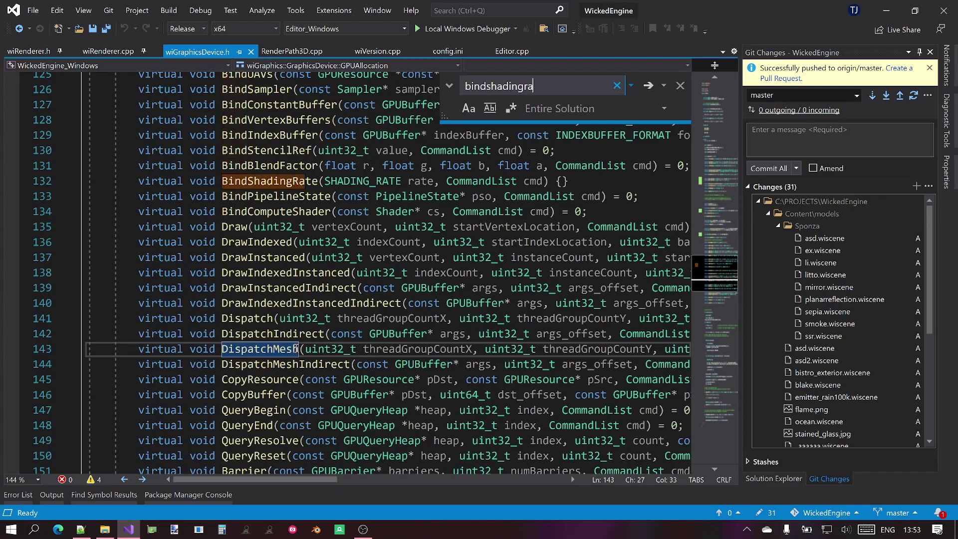
{"action": "type", "text": "te"}
{"action": "key", "text": "Escape"}
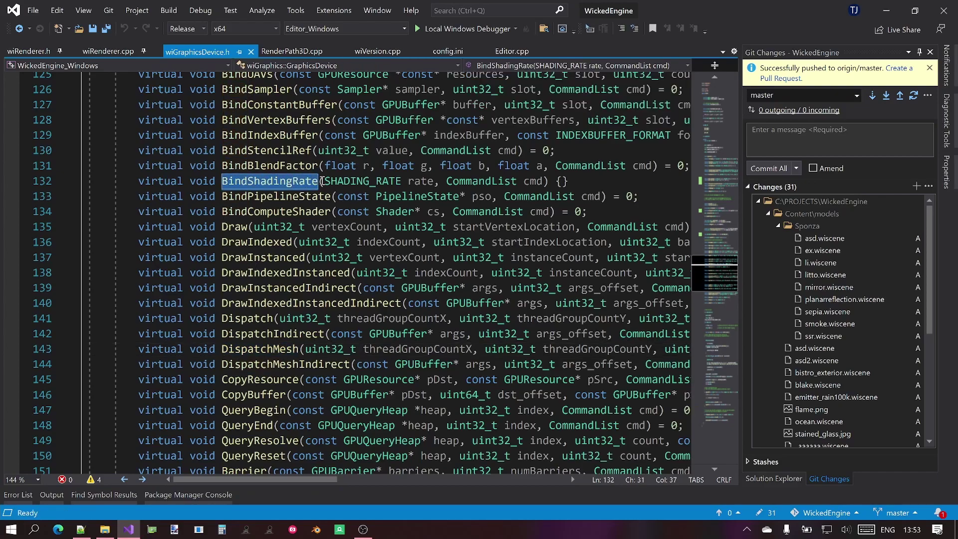
Step: Inspect the BindShadingRate declaration and go to the definition of its SHADING_RATE parameter type
{"action": "left_click", "coordinate": [280, 181]}
{"action": "mouse_move", "coordinate": [224, 181]}
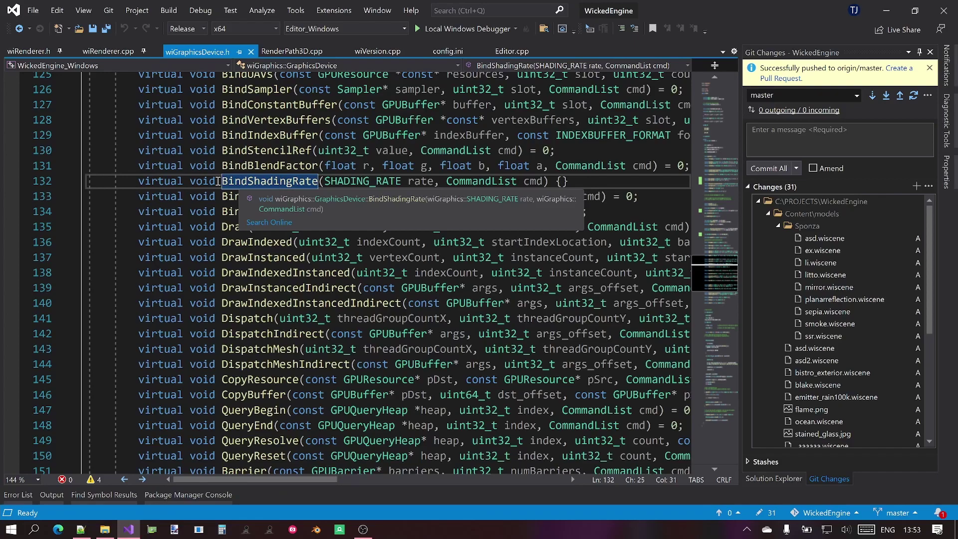
{"action": "left_click", "coordinate": [383, 181]}
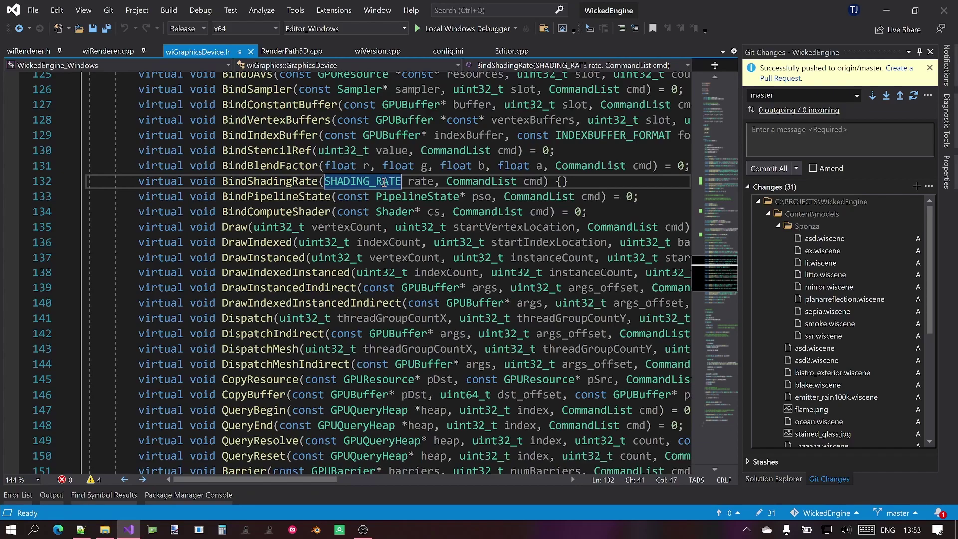
{"action": "key", "text": "F12"}
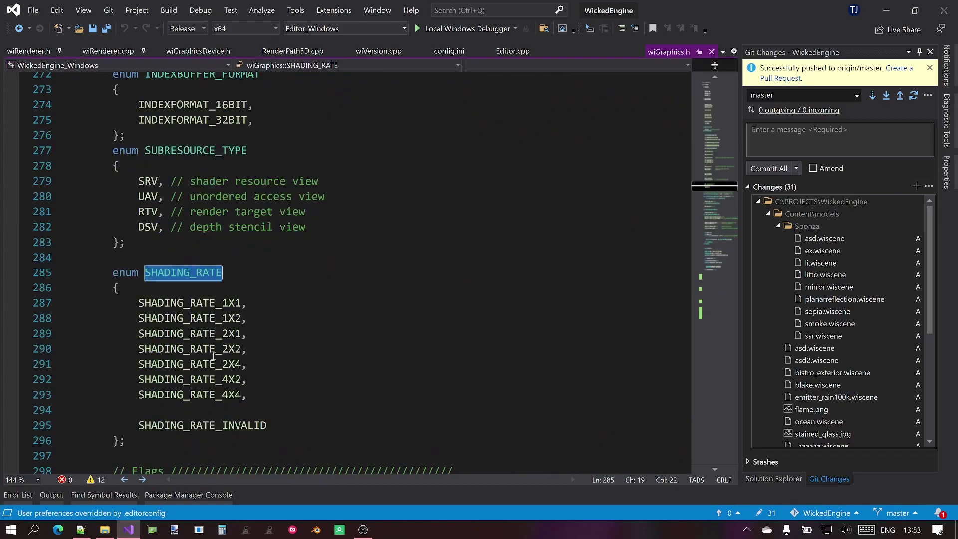
{"action": "mouse_move", "coordinate": [175, 382]}
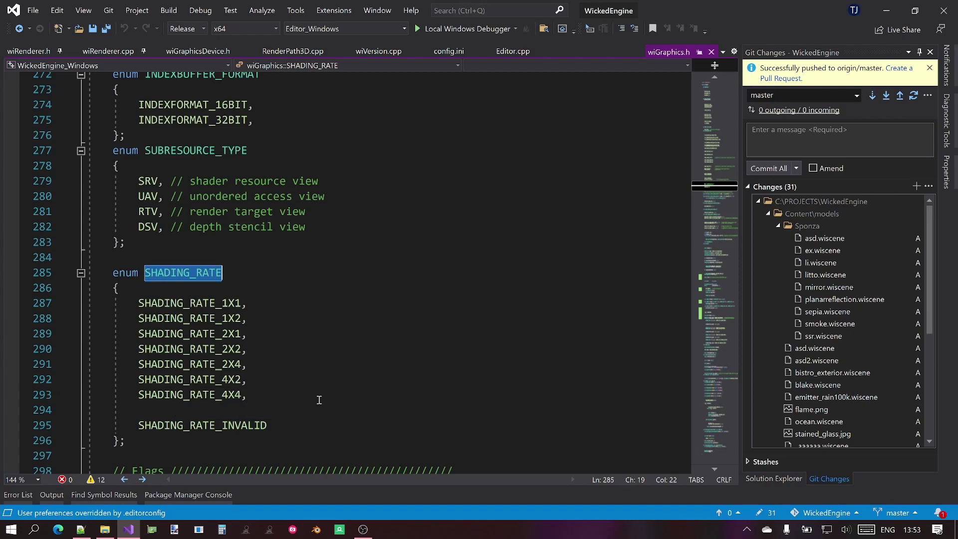
Step: Search wiRenderer.cpp for "drawscene" and read through the DrawScene function, including its BindShadingRate calls
{"action": "left_click", "coordinate": [95, 51]}
{"action": "left_click", "coordinate": [489, 285]}
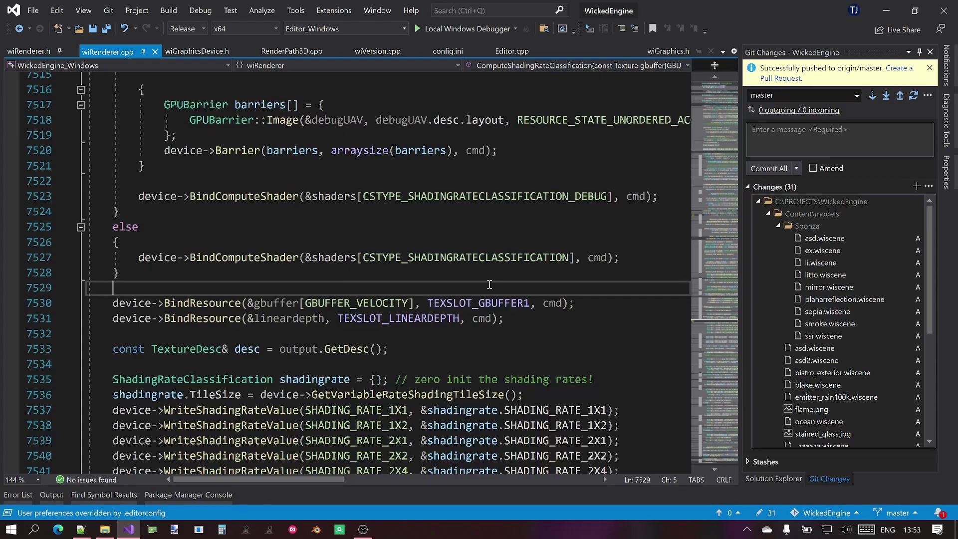
{"action": "key", "text": "ctrl+f"}
{"action": "type", "text": "drawscene"}
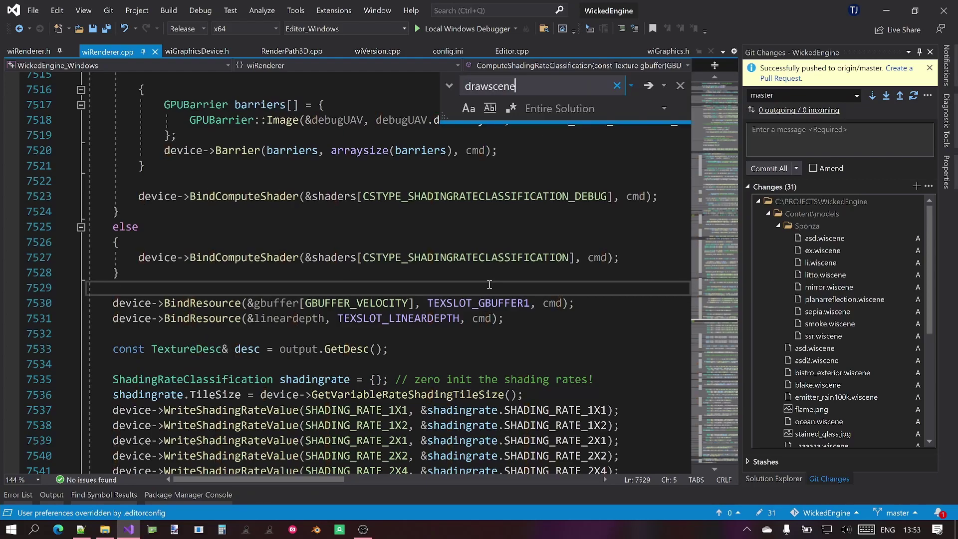
{"action": "key", "text": "Return"}
{"action": "scroll", "coordinate": [407, 299], "scroll_direction": "down", "scroll_amount": 7}
{"action": "scroll", "coordinate": [316, 220], "scroll_direction": "up", "scroll_amount": 2}
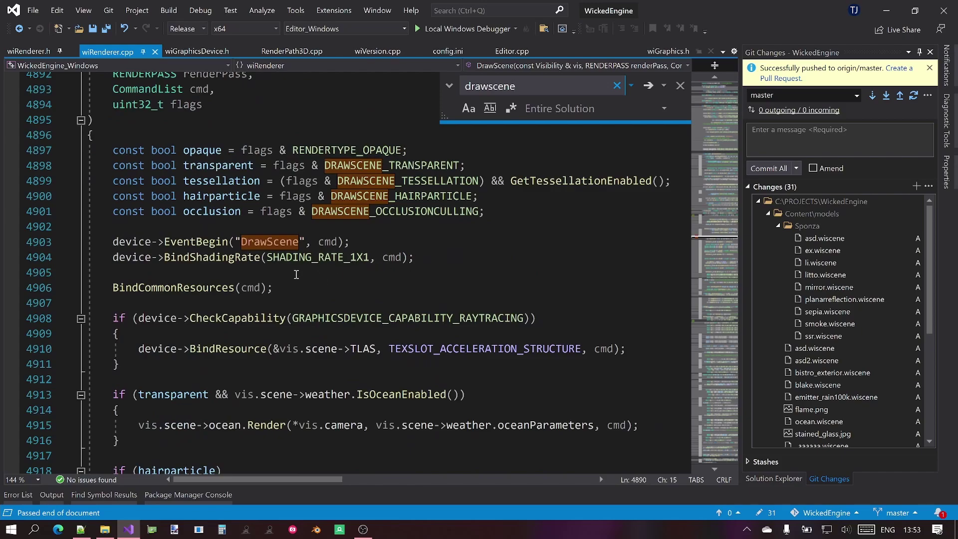
{"action": "key", "text": "Escape"}
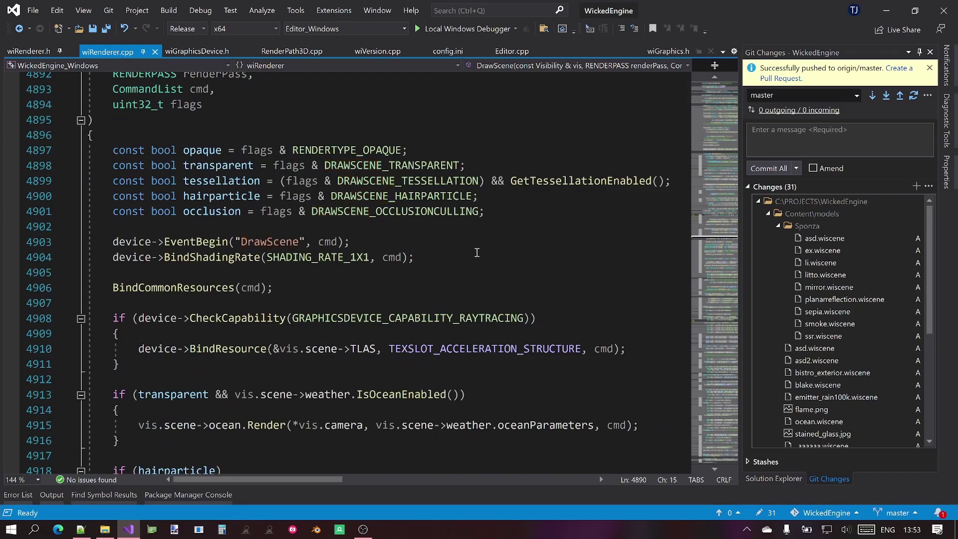
{"action": "scroll", "coordinate": [202, 269], "scroll_direction": "down", "scroll_amount": 20}
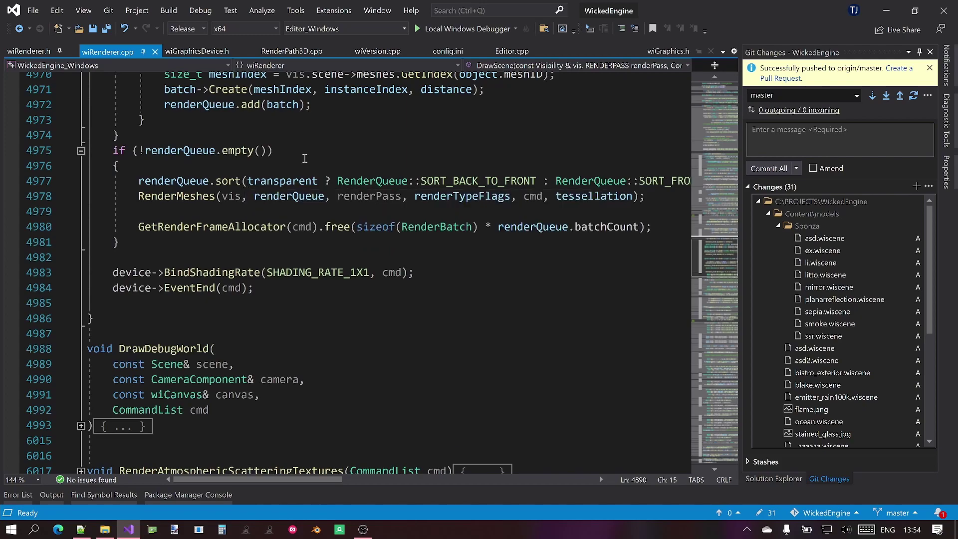
Step: Search for "computeshading" and read through the ComputeShadingRateClassification function down to its dispatch and debug barriers
{"action": "left_click", "coordinate": [207, 331]}
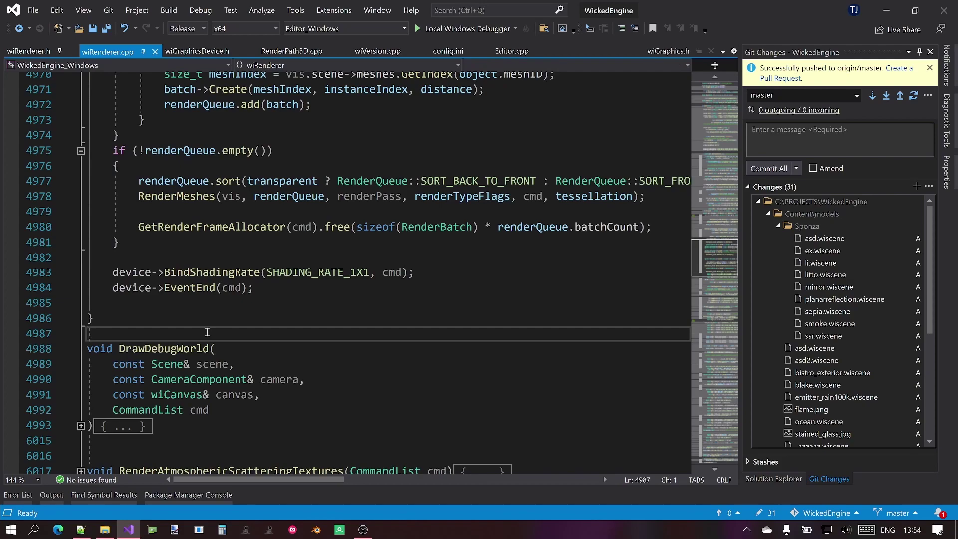
{"action": "key", "text": "ctrl+f"}
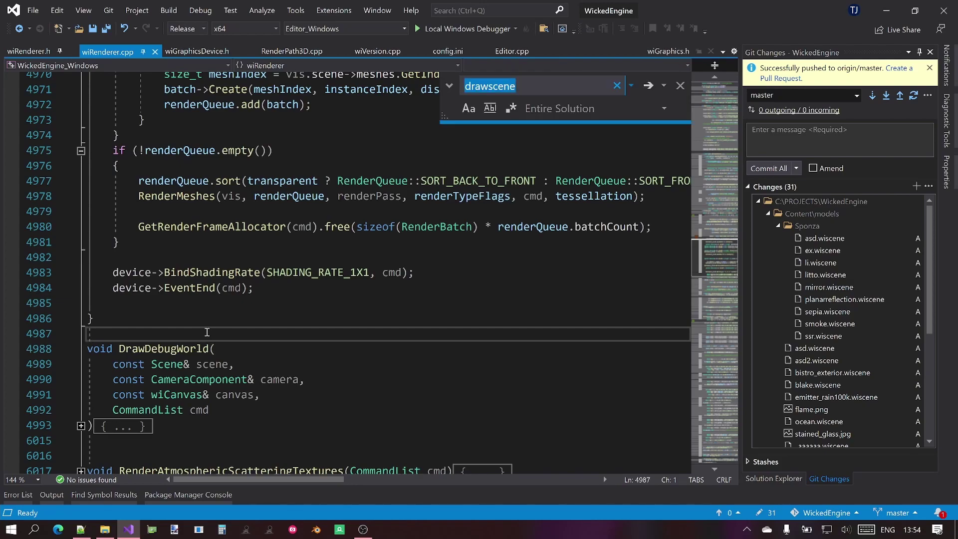
{"action": "type", "text": "computeshading"}
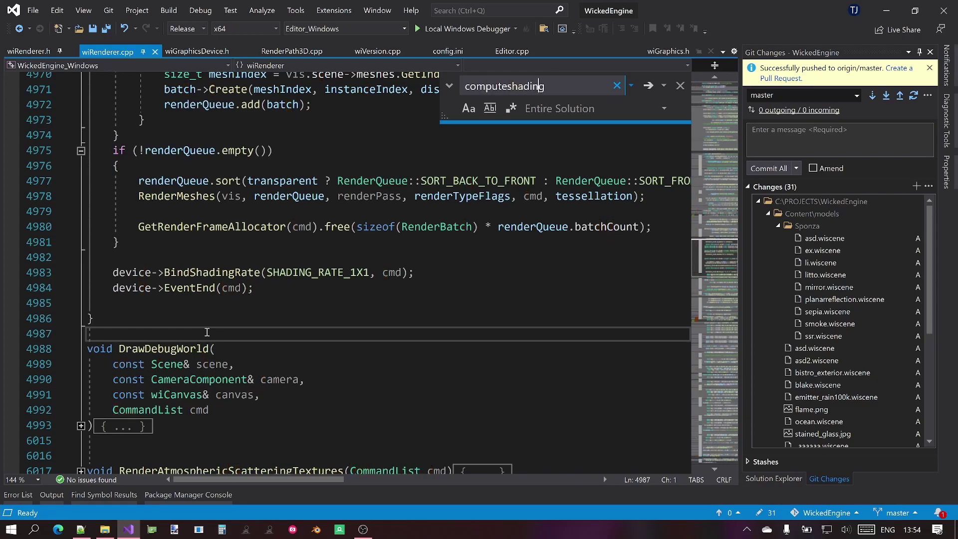
{"action": "key", "text": "Escape"}
{"action": "scroll", "coordinate": [336, 305], "scroll_direction": "down", "scroll_amount": 7}
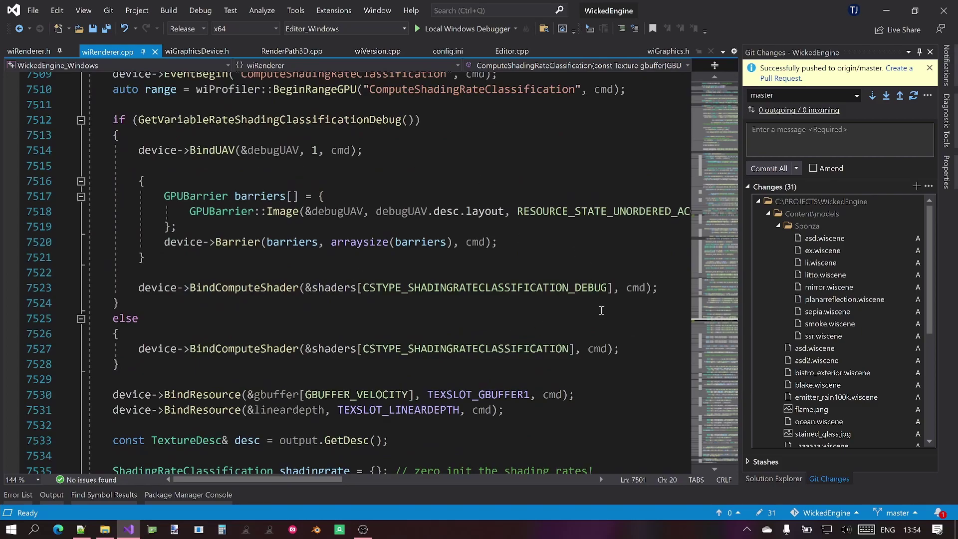
{"action": "scroll", "coordinate": [602, 311], "scroll_direction": "down", "scroll_amount": 3}
{"action": "scroll", "coordinate": [489, 352], "scroll_direction": "down", "scroll_amount": 7}
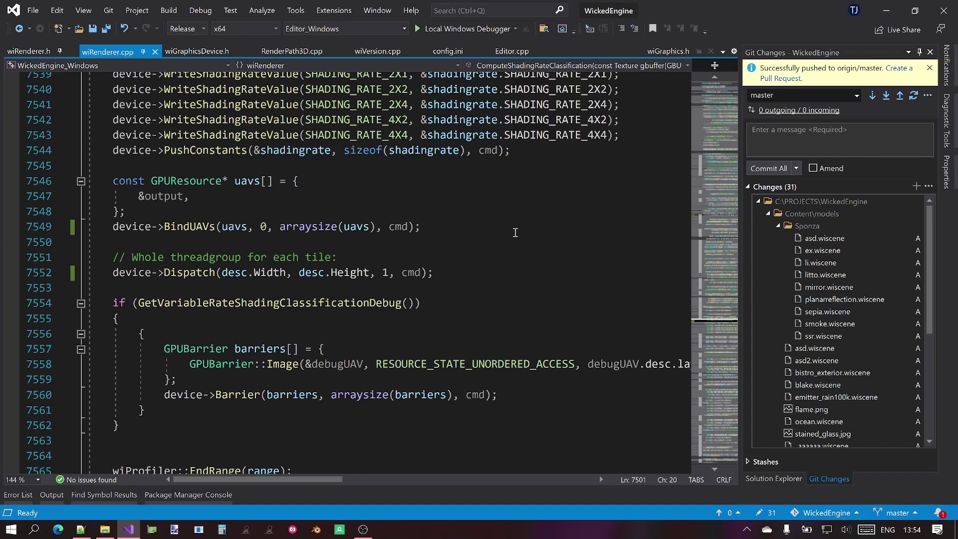
Step: Examine the WriteShadingRateValue calls and the GetVariableRateShadingTileSize assignment in the ComputeShadingRateClassification function
{"action": "scroll", "coordinate": [515, 233], "scroll_direction": "up", "scroll_amount": 2}
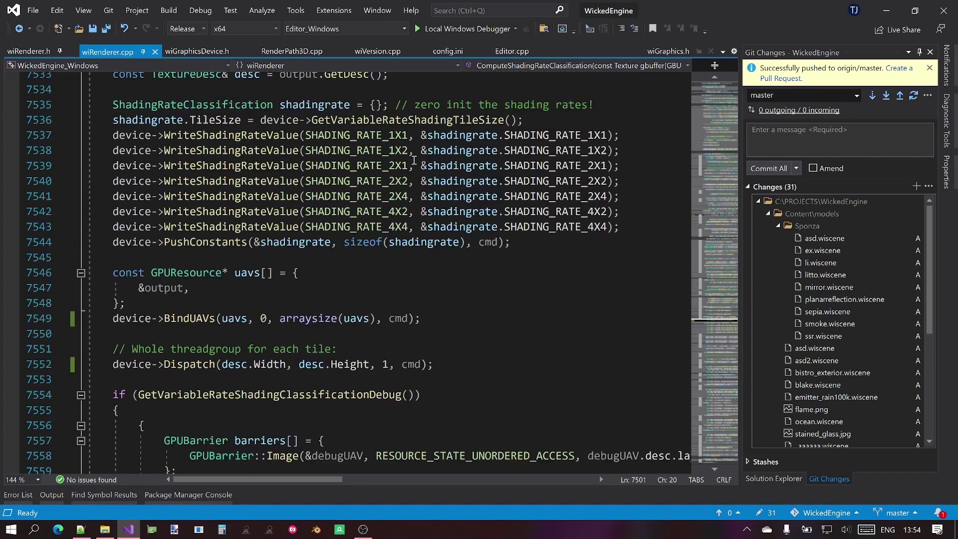
{"action": "left_click", "coordinate": [213, 138]}
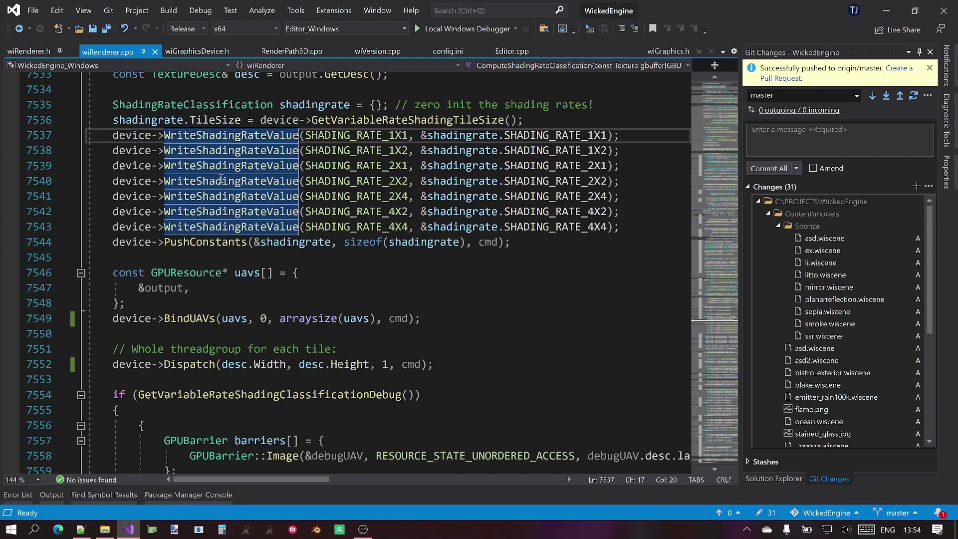
{"action": "mouse_move", "coordinate": [284, 179]}
{"action": "scroll", "coordinate": [724, 249], "scroll_direction": "down", "scroll_amount": 2}
{"action": "scroll", "coordinate": [399, 159], "scroll_direction": "up", "scroll_amount": 3}
{"action": "left_click", "coordinate": [405, 166]}
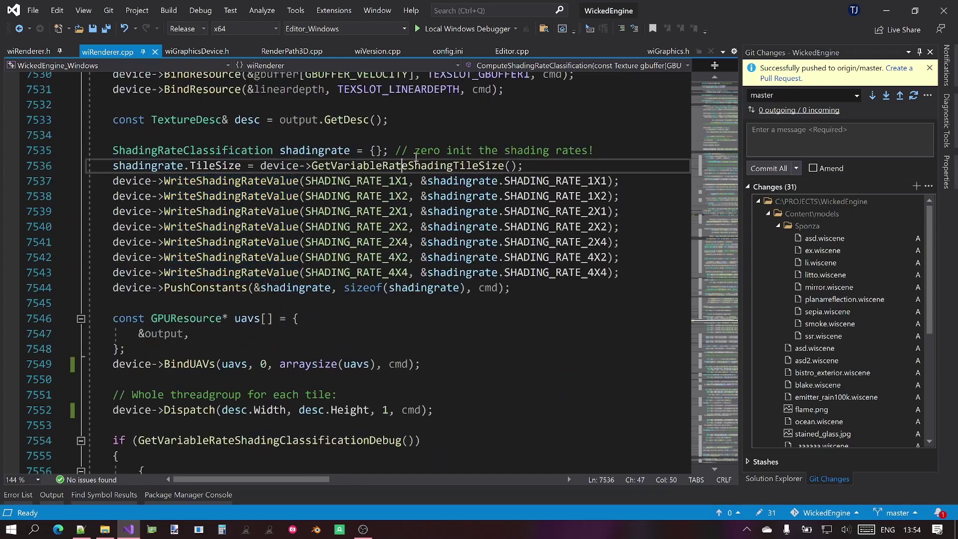
{"action": "mouse_move", "coordinate": [480, 165]}
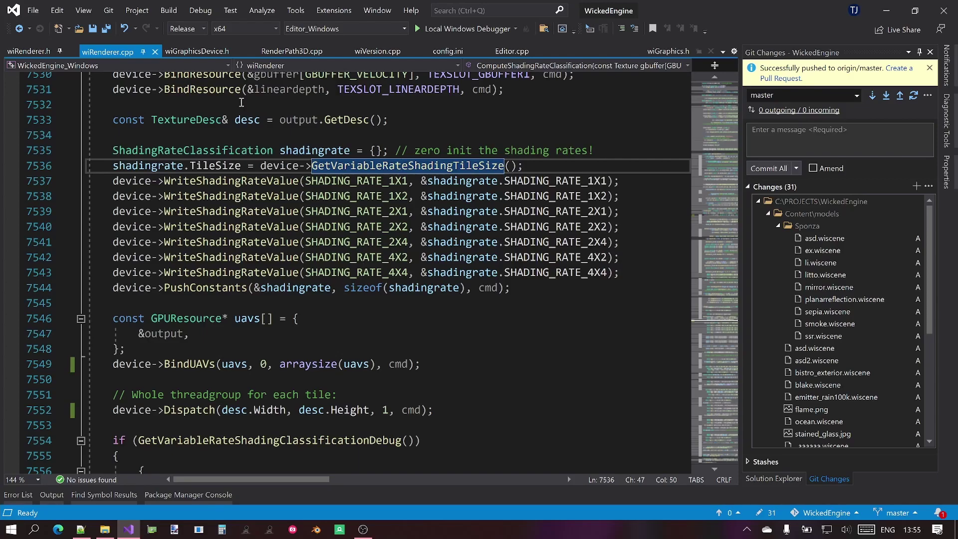
Step: Open RenderPath3D.cpp and inspect the renderpass_main creation with its ShadingRateSource attachment and the VARIABLE_RATE_SHADING_TIER2 capability check
{"action": "left_click", "coordinate": [292, 51]}
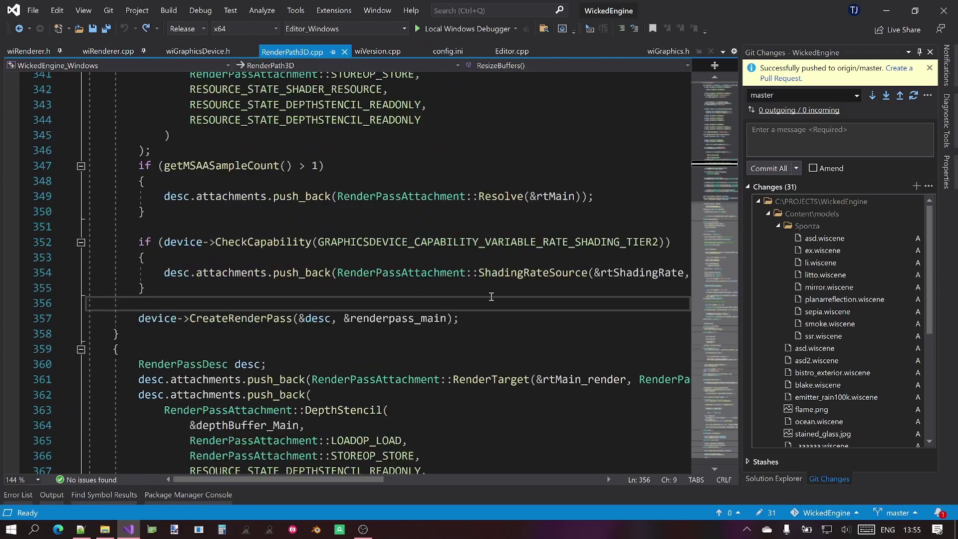
{"action": "mouse_move", "coordinate": [547, 278]}
{"action": "scroll", "coordinate": [337, 248], "scroll_direction": "up", "scroll_amount": 2}
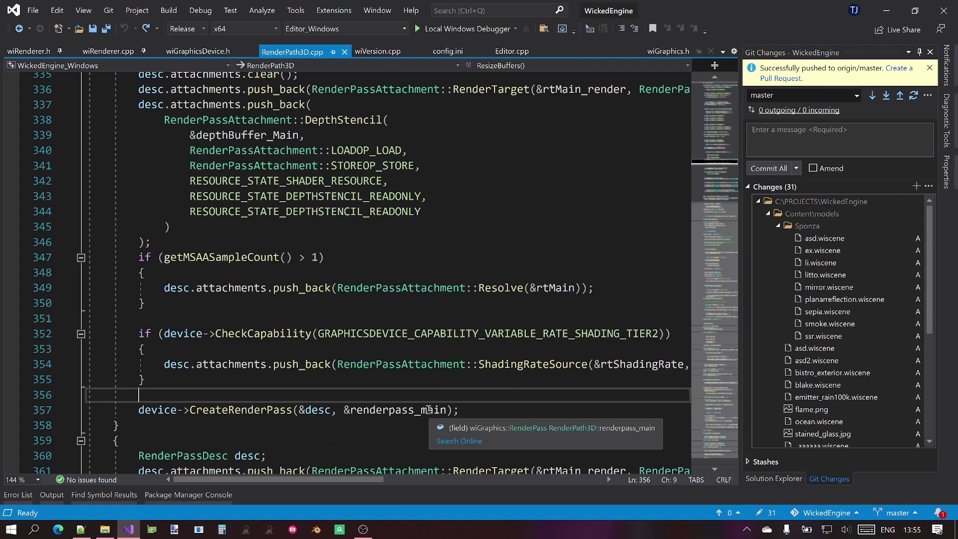
{"action": "double_click", "coordinate": [399, 410]}
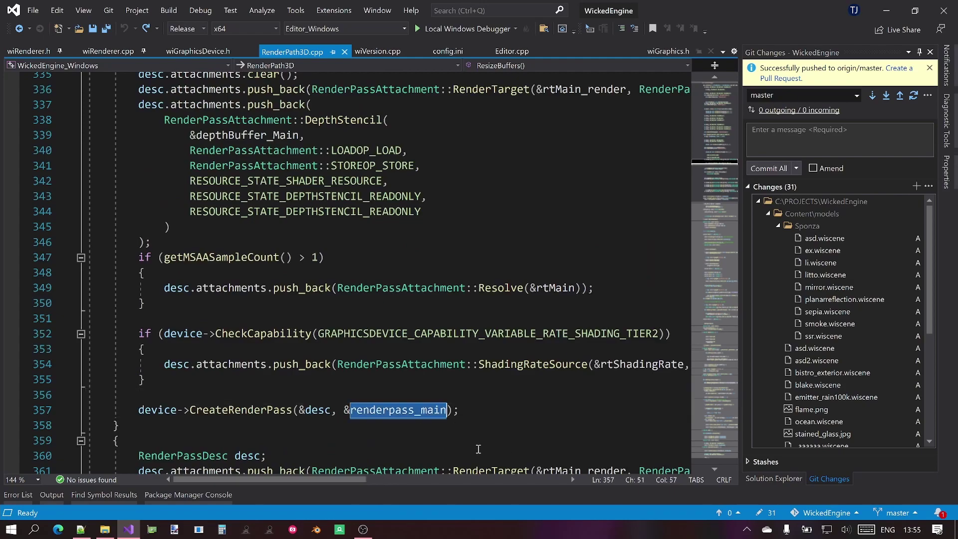
{"action": "double_click", "coordinate": [530, 363]}
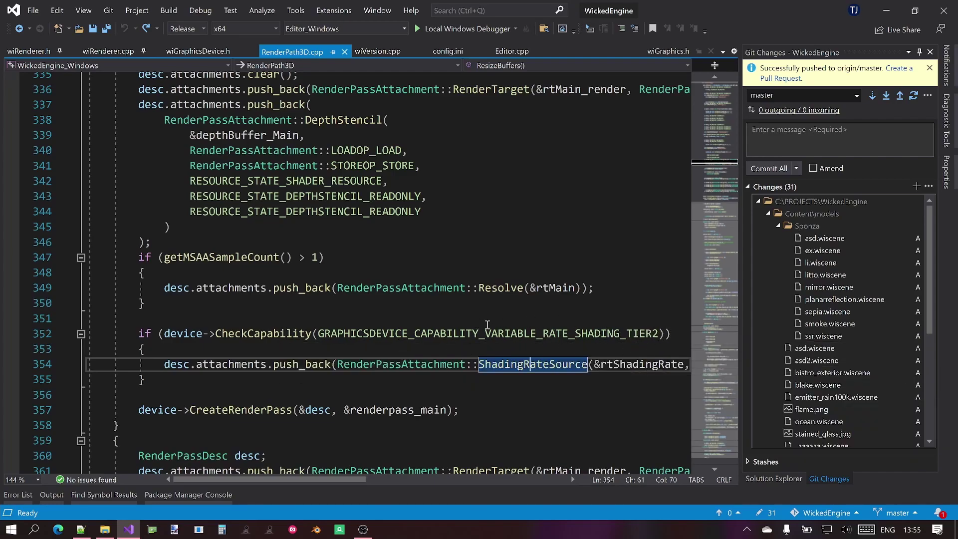
{"action": "mouse_move", "coordinate": [591, 332]}
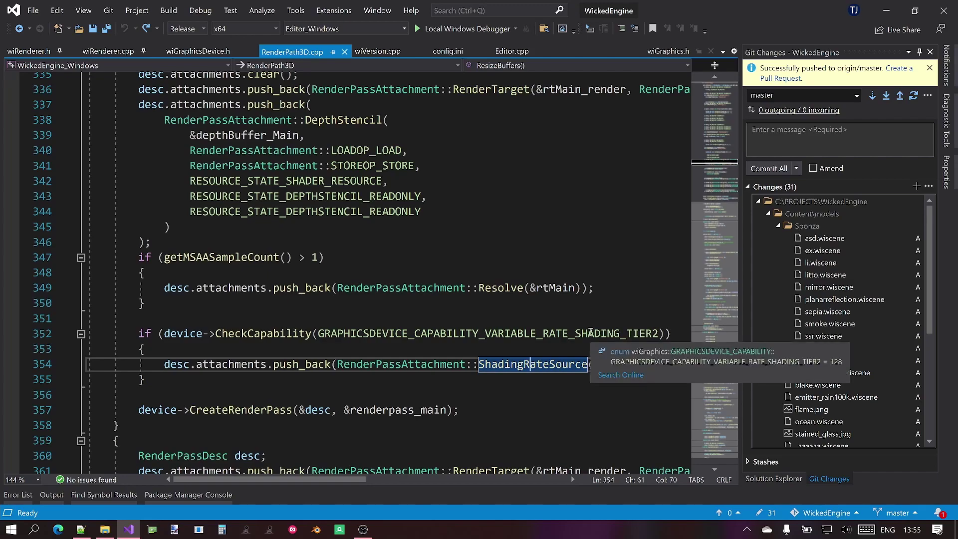